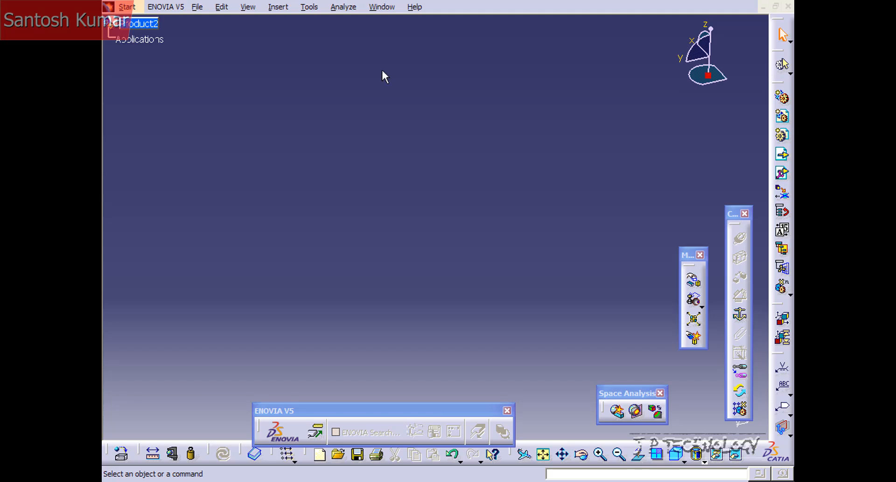
Step: Insert the existing component Base.CATPart into Product2
{"action": "left_click", "coordinate": [279, 7]}
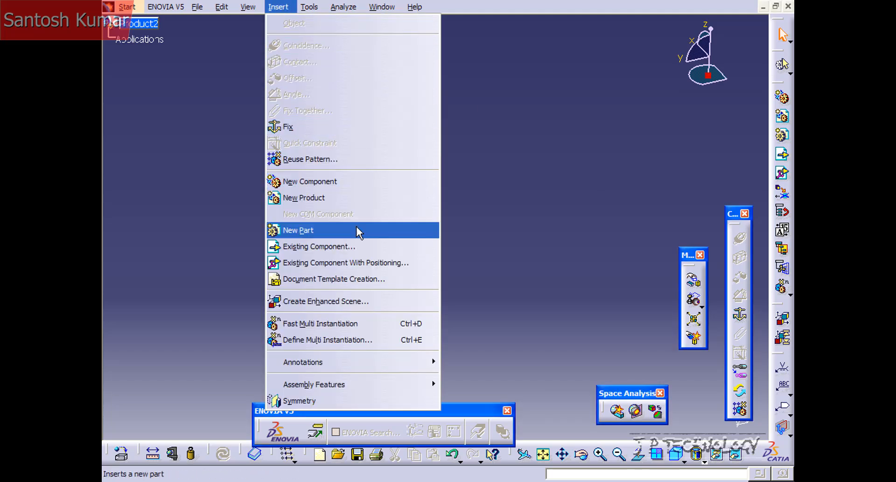
{"action": "left_click", "coordinate": [363, 250]}
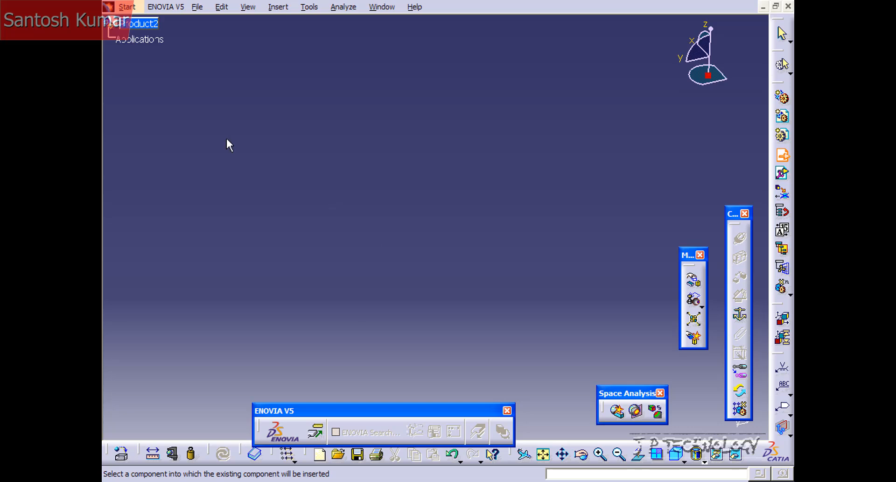
{"action": "left_click", "coordinate": [129, 30]}
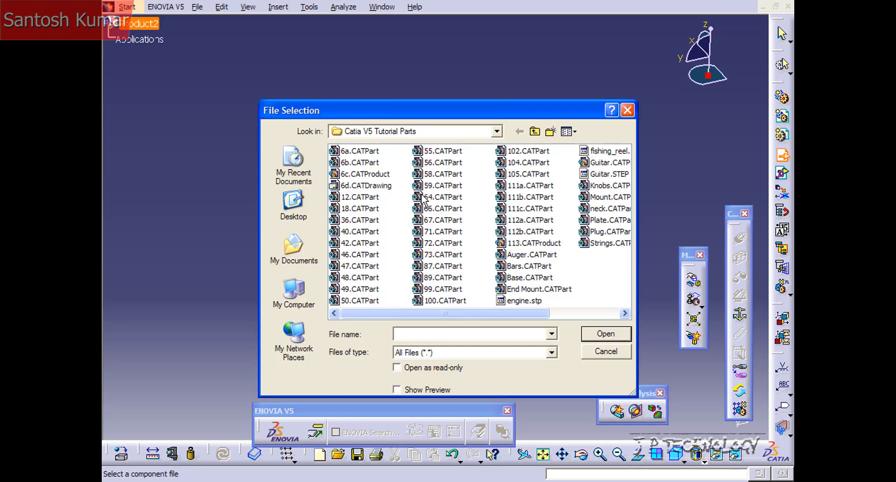
{"action": "left_click", "coordinate": [538, 278]}
{"action": "left_click", "coordinate": [601, 334]}
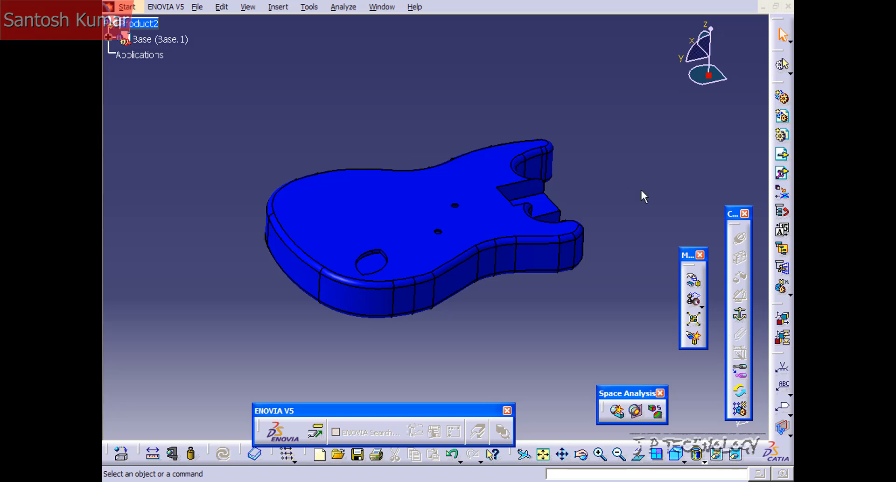
Step: Fix the guitar base in place with a Fix constraint
{"action": "left_click", "coordinate": [739, 314]}
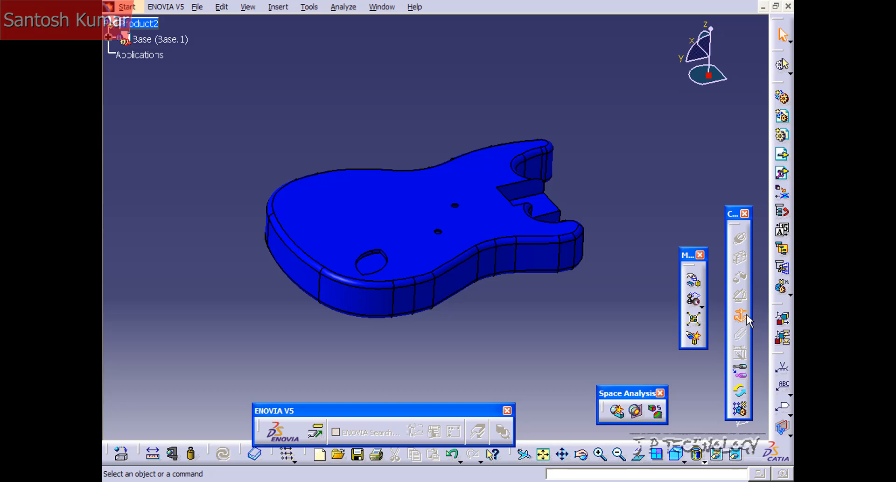
{"action": "left_click", "coordinate": [391, 209]}
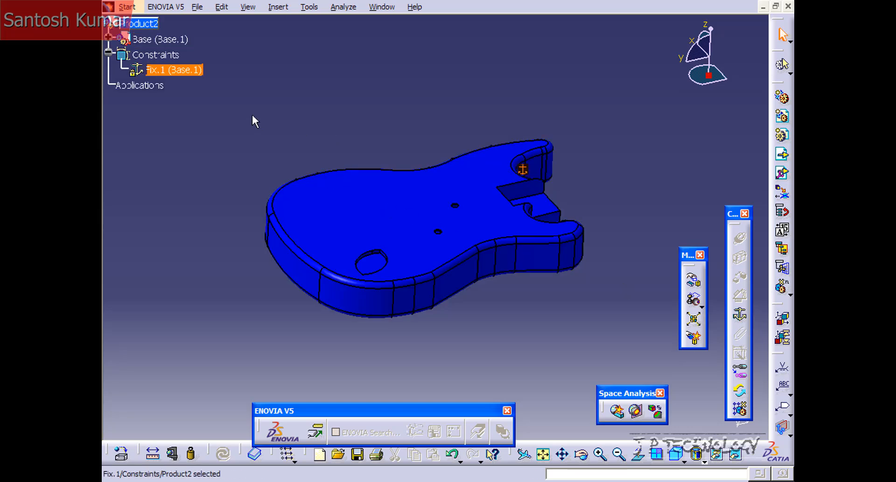
{"action": "left_click", "coordinate": [179, 71]}
{"action": "left_click", "coordinate": [203, 162]}
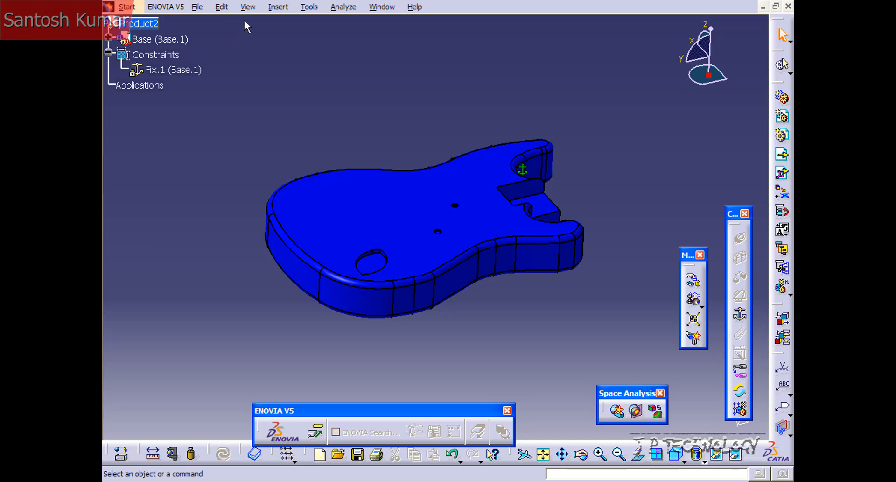
Step: Insert Plate.CATPart into Product2 as an existing component with positioning, and accept Smart Move without creating constraints
{"action": "left_click", "coordinate": [278, 7]}
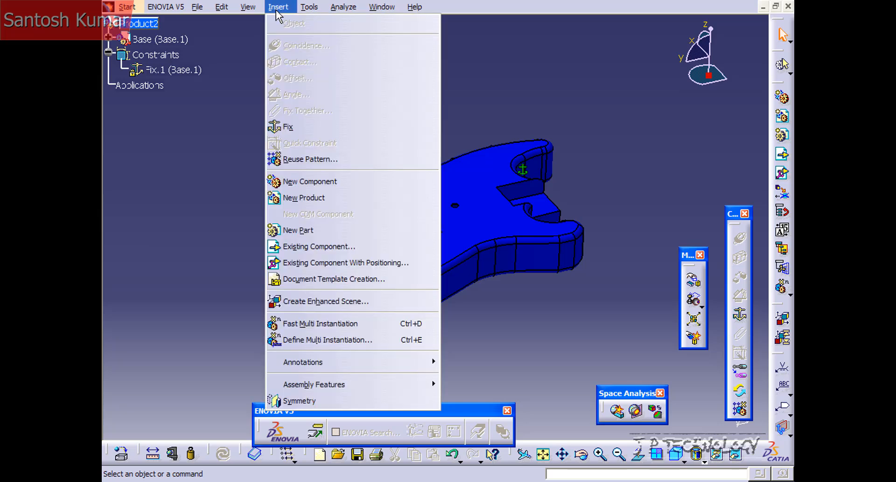
{"action": "left_click", "coordinate": [343, 262]}
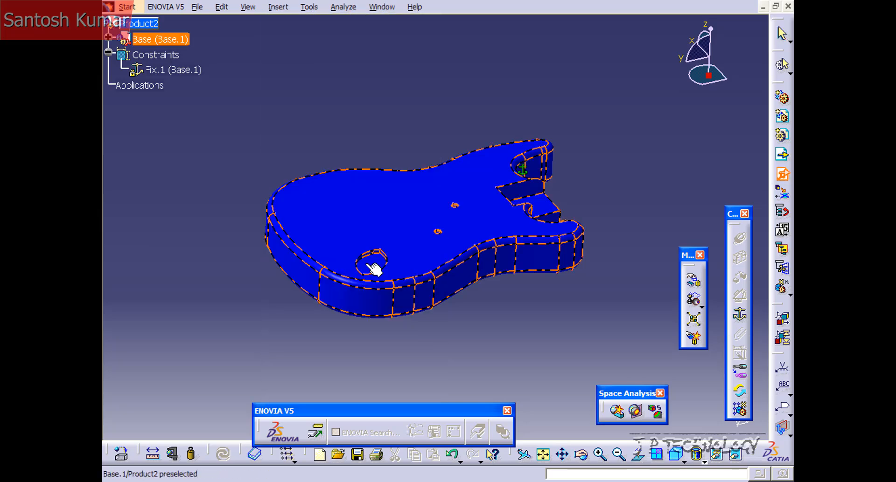
{"action": "left_click", "coordinate": [144, 27]}
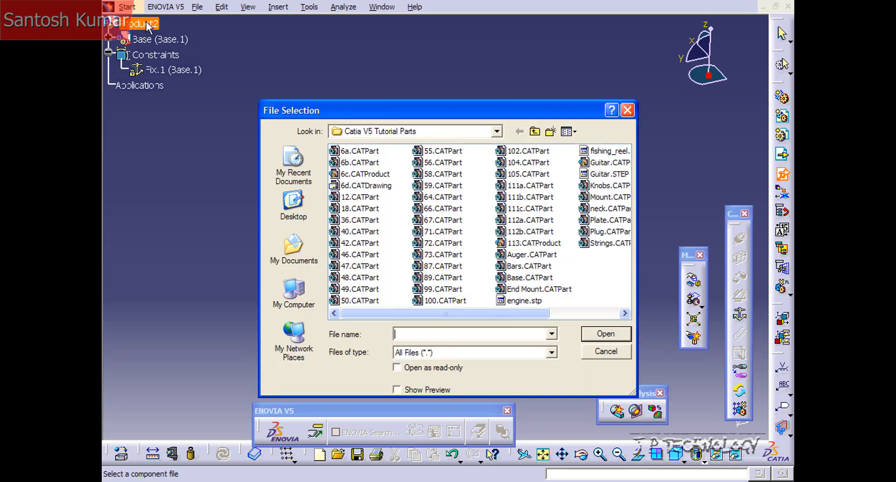
{"action": "left_click", "coordinate": [608, 220]}
{"action": "left_click", "coordinate": [597, 337]}
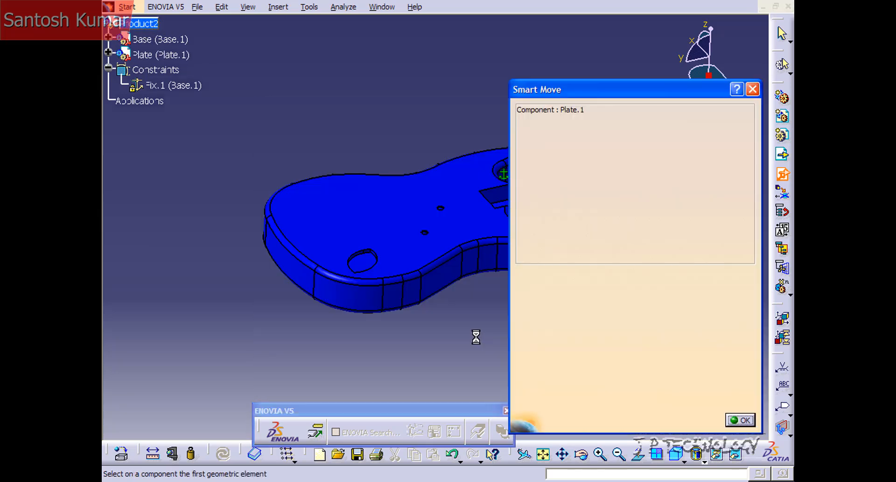
{"action": "left_click_drag", "start_coordinate": [638, 190], "coordinate": [608, 164]}
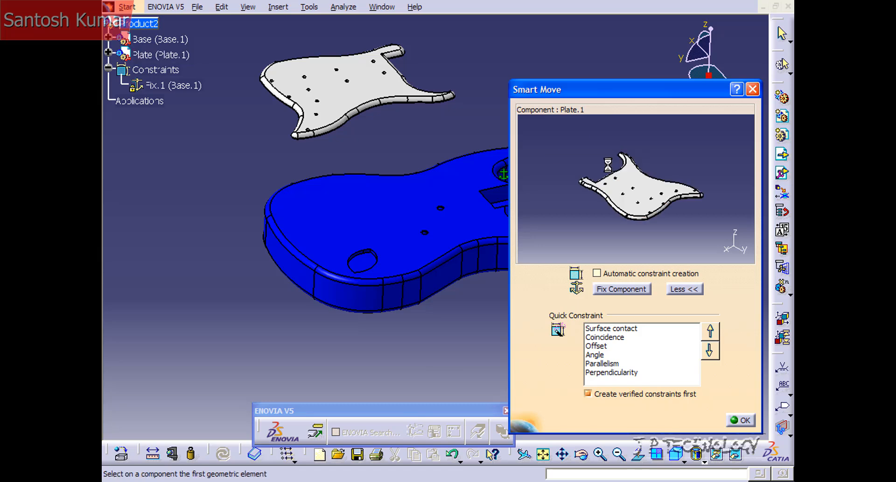
{"action": "left_click", "coordinate": [741, 418]}
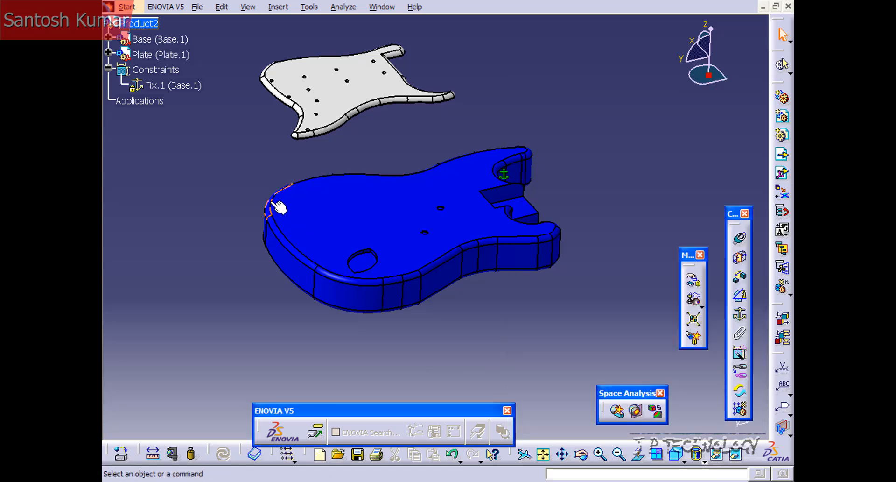
Step: Create a coincidence constraint between the axis of one peg under the plate and its matching hole in the base
{"action": "middle_click_drag", "start_coordinate": [255, 205], "coordinate": [460, 228]}
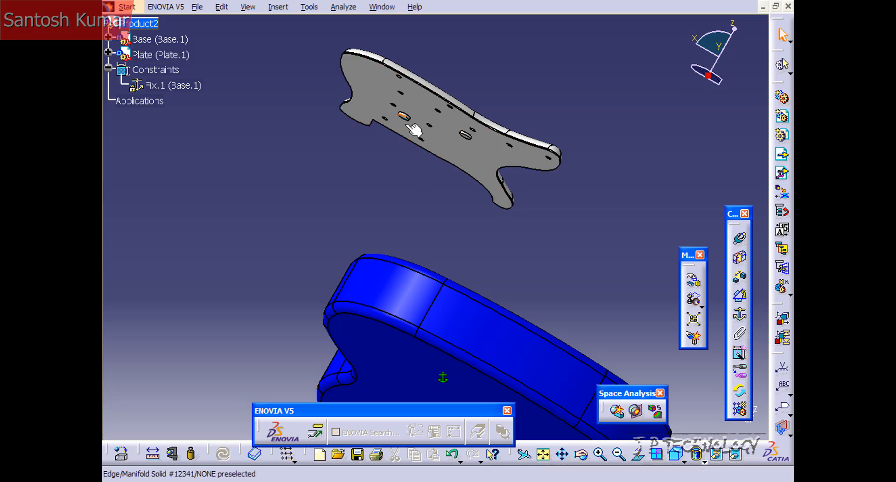
{"action": "middle_click_drag", "start_coordinate": [468, 136], "coordinate": [465, 264]}
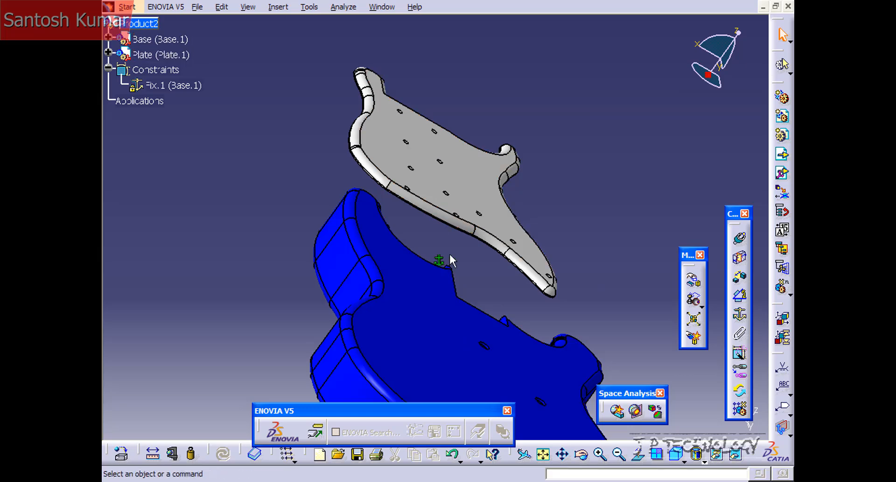
{"action": "middle_click_drag", "start_coordinate": [549, 190], "coordinate": [589, 151]}
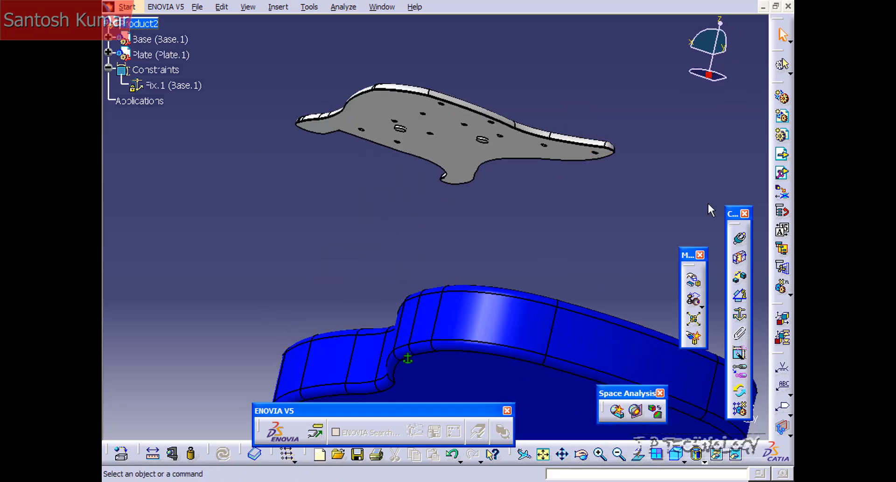
{"action": "left_click", "coordinate": [742, 240]}
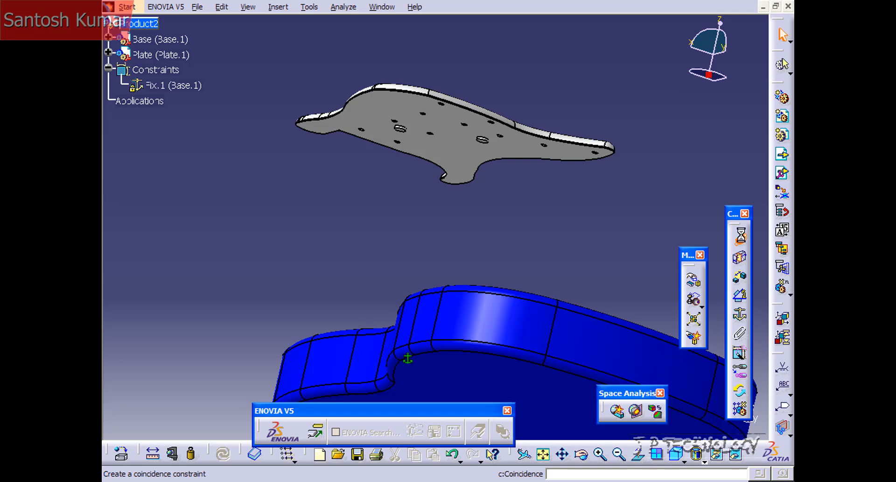
{"action": "middle_click_drag", "start_coordinate": [392, 196], "coordinate": [399, 226]}
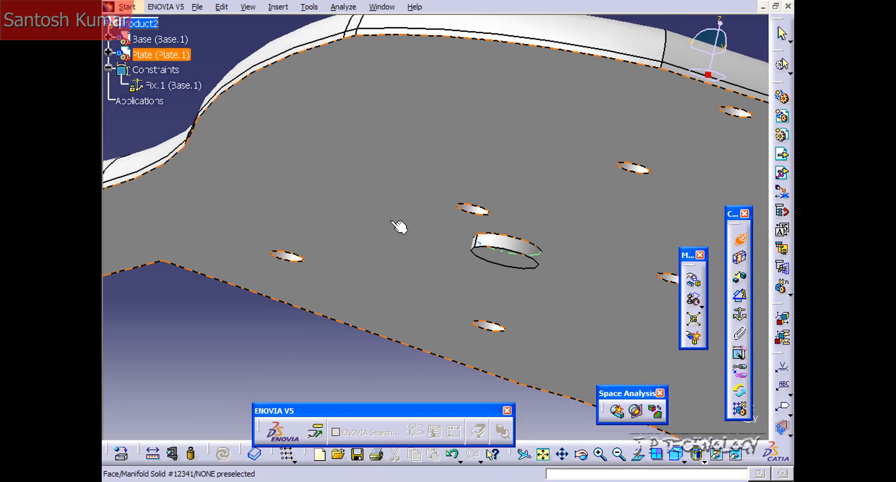
{"action": "left_click", "coordinate": [527, 250]}
{"action": "middle_click_drag", "start_coordinate": [528, 251], "coordinate": [440, 200]}
{"action": "left_click", "coordinate": [456, 361]}
{"action": "middle_click_drag", "start_coordinate": [434, 233], "coordinate": [495, 427]}
{"action": "middle_click_drag", "start_coordinate": [521, 295], "coordinate": [657, 238]}
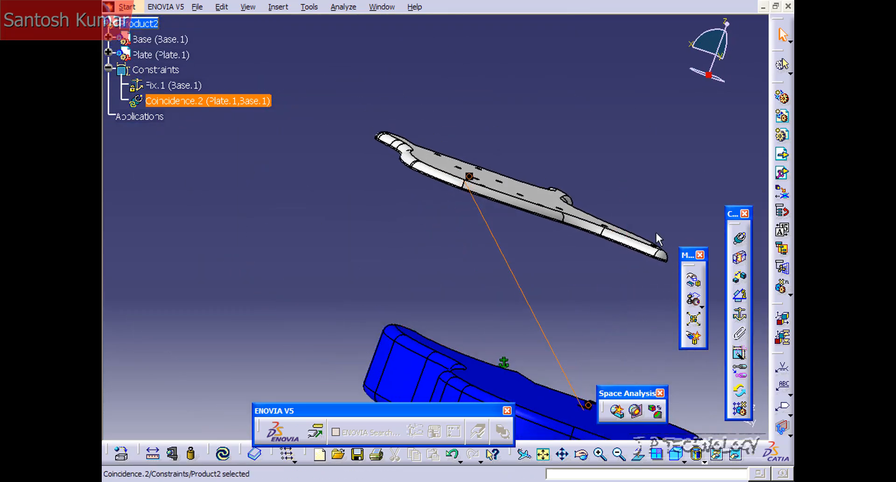
Step: Make the axis of the plate's other peg coincident with the base's remaining small hole, and update the assembly
{"action": "left_click", "coordinate": [739, 238]}
{"action": "middle_click_drag", "start_coordinate": [592, 291], "coordinate": [623, 174]}
{"action": "middle_click_drag", "start_coordinate": [564, 228], "coordinate": [534, 151]}
{"action": "middle_click_drag", "start_coordinate": [532, 154], "coordinate": [341, 361]}
{"action": "middle_click_drag", "start_coordinate": [427, 315], "coordinate": [490, 215]}
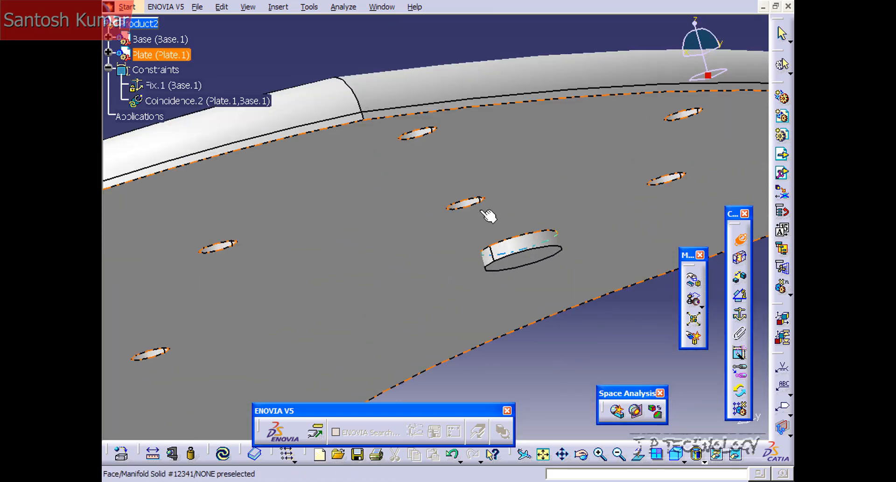
{"action": "left_click", "coordinate": [541, 241]}
{"action": "middle_click_drag", "start_coordinate": [540, 242], "coordinate": [566, 424]}
{"action": "middle_click_drag", "start_coordinate": [551, 310], "coordinate": [457, 175]}
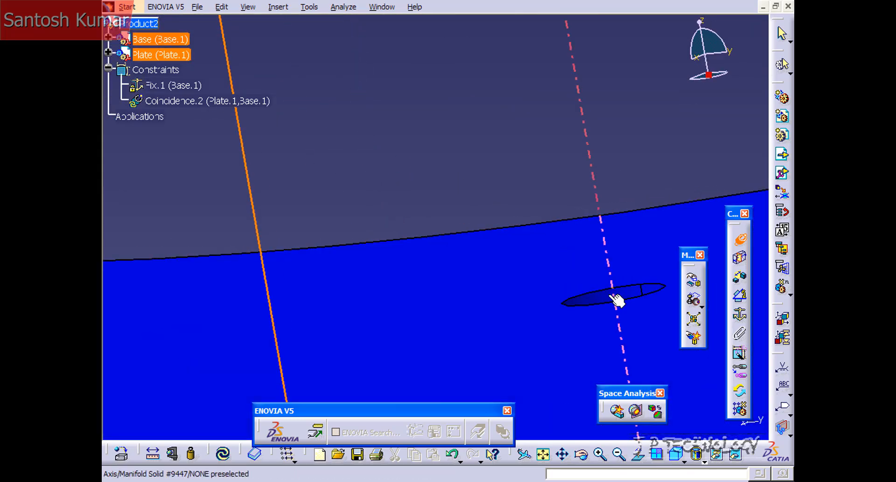
{"action": "left_click", "coordinate": [615, 302]}
{"action": "middle_click_drag", "start_coordinate": [280, 210], "coordinate": [411, 391]}
{"action": "middle_click_drag", "start_coordinate": [422, 221], "coordinate": [448, 298]}
{"action": "middle_click_drag", "start_coordinate": [504, 258], "coordinate": [349, 258]}
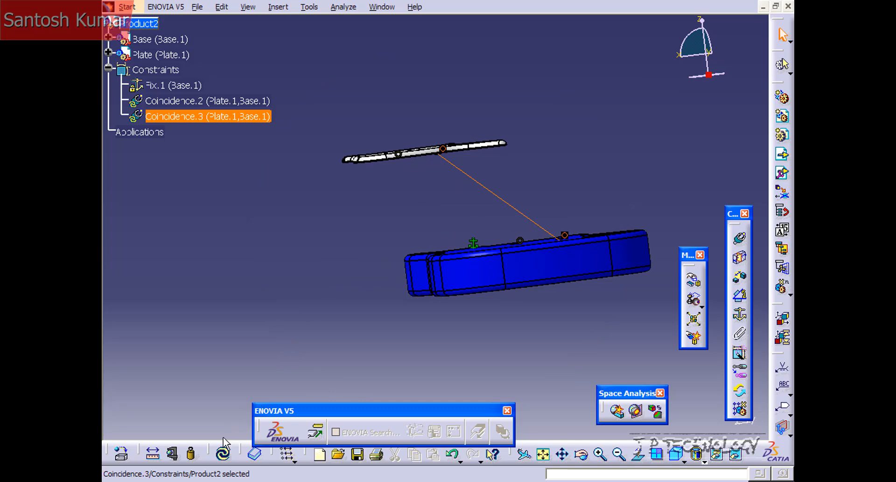
{"action": "left_click", "coordinate": [223, 453]}
{"action": "middle_click_drag", "start_coordinate": [366, 324], "coordinate": [518, 357]}
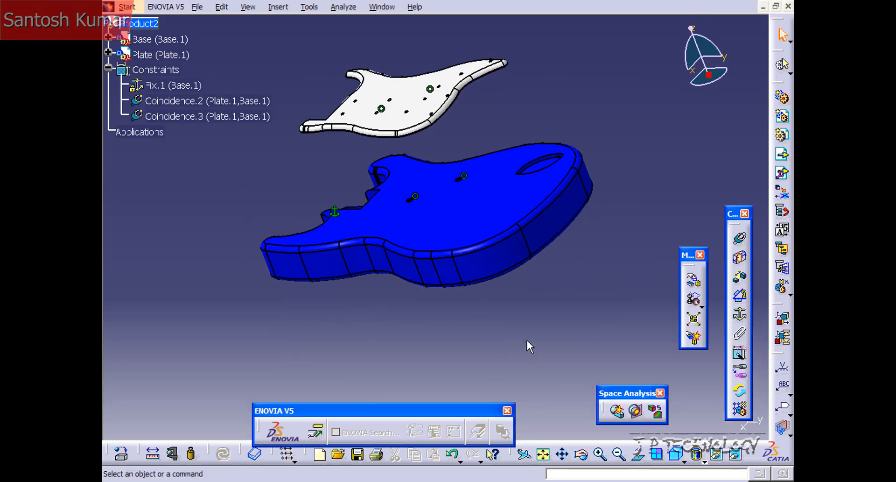
Step: Add a surface contact constraint between the plate's underside and the base's top face, and update the assembly
{"action": "left_click", "coordinate": [740, 258]}
{"action": "middle_click_drag", "start_coordinate": [465, 239], "coordinate": [429, 133]}
{"action": "left_click", "coordinate": [437, 170]}
{"action": "middle_click_drag", "start_coordinate": [436, 170], "coordinate": [494, 266]}
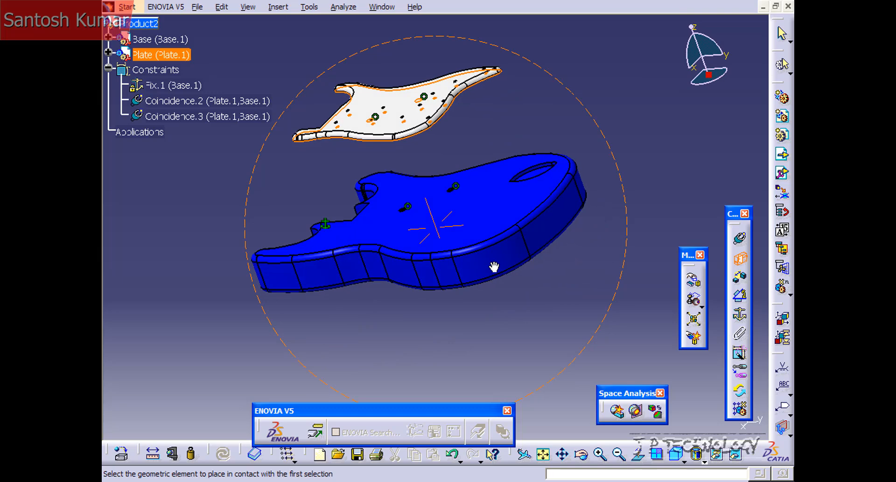
{"action": "left_click", "coordinate": [472, 238]}
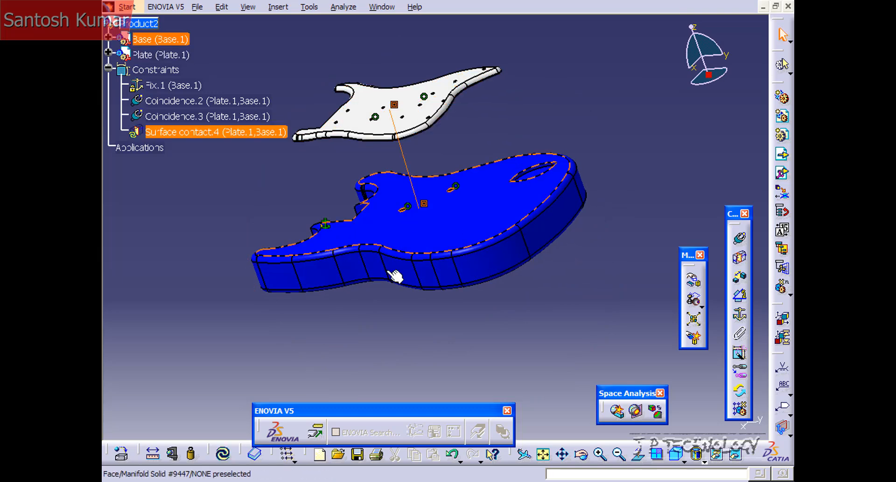
{"action": "left_click", "coordinate": [224, 454]}
{"action": "middle_click_drag", "start_coordinate": [565, 351], "coordinate": [437, 338]}
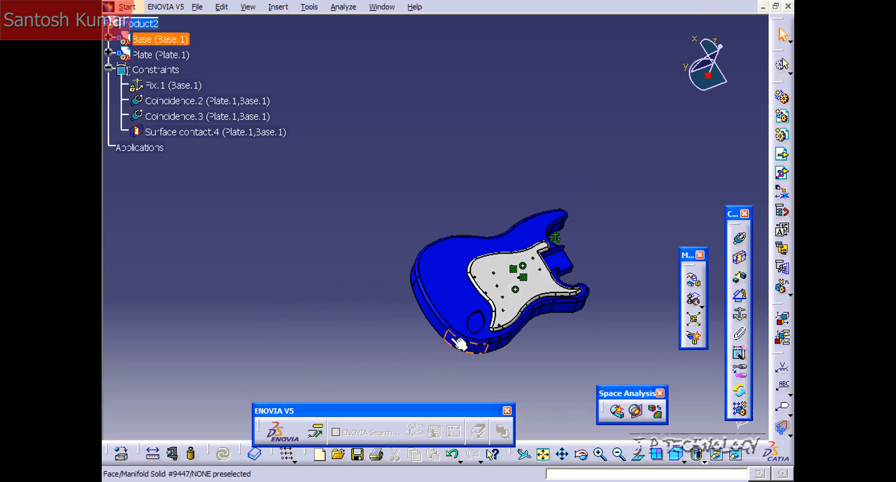
Step: Insert Bars.CATPart into Product2 as an existing component with positioning, and accept Smart Move without creating constraints
{"action": "left_click", "coordinate": [282, 7]}
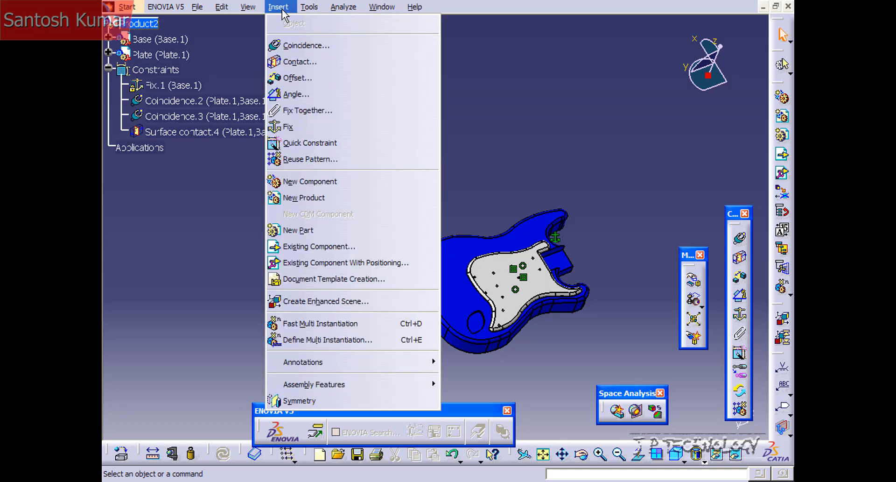
{"action": "left_click", "coordinate": [351, 259]}
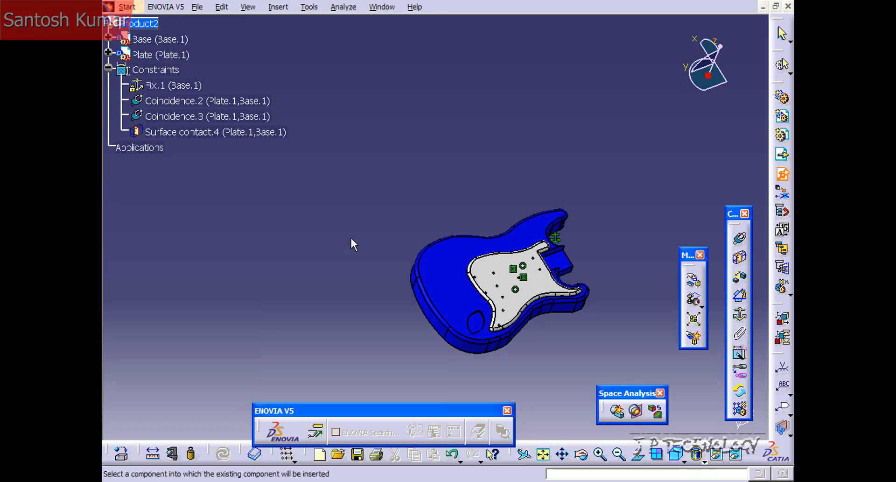
{"action": "left_click", "coordinate": [137, 24]}
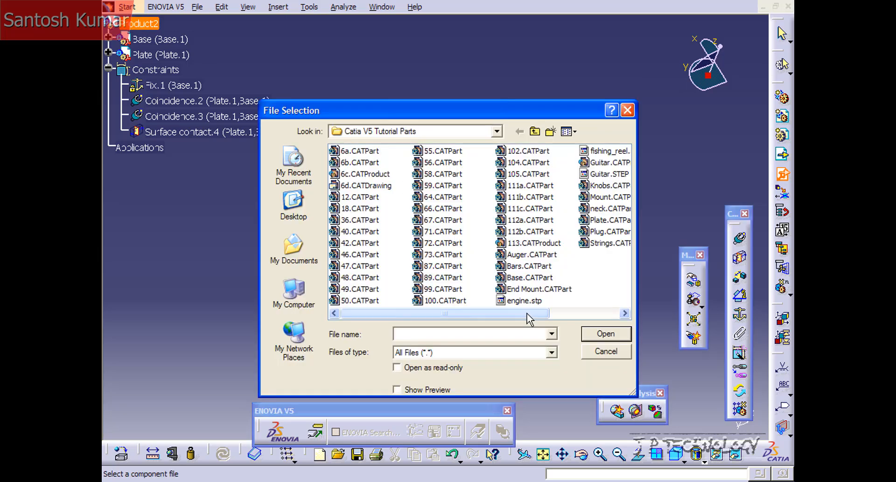
{"action": "left_click", "coordinate": [526, 267]}
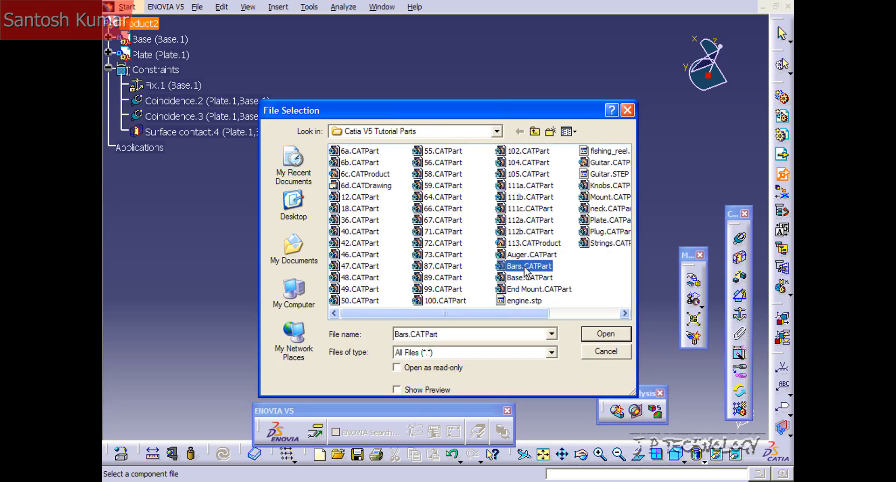
{"action": "left_click", "coordinate": [592, 332]}
{"action": "left_click_drag", "start_coordinate": [634, 202], "coordinate": [530, 92]}
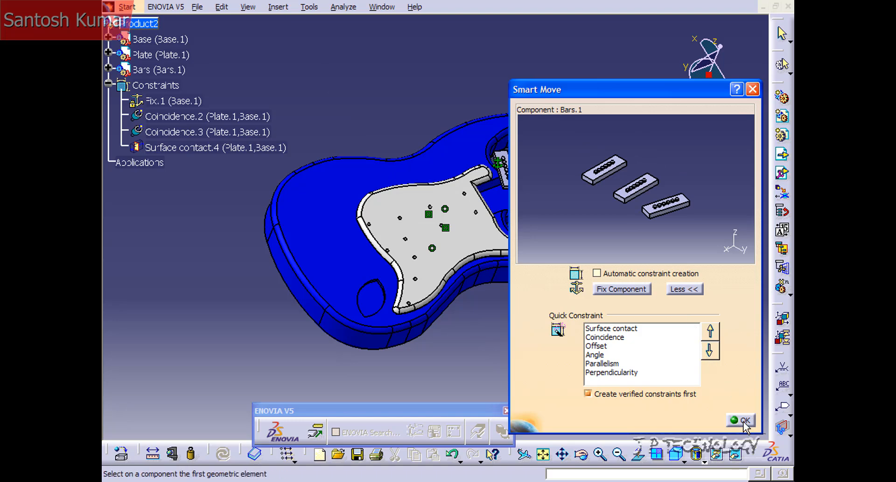
{"action": "left_click", "coordinate": [744, 421]}
Step: Examine the pegs on the underside of the three bars and the holes in the plate
{"action": "middle_click_drag", "start_coordinate": [581, 373], "coordinate": [534, 182]}
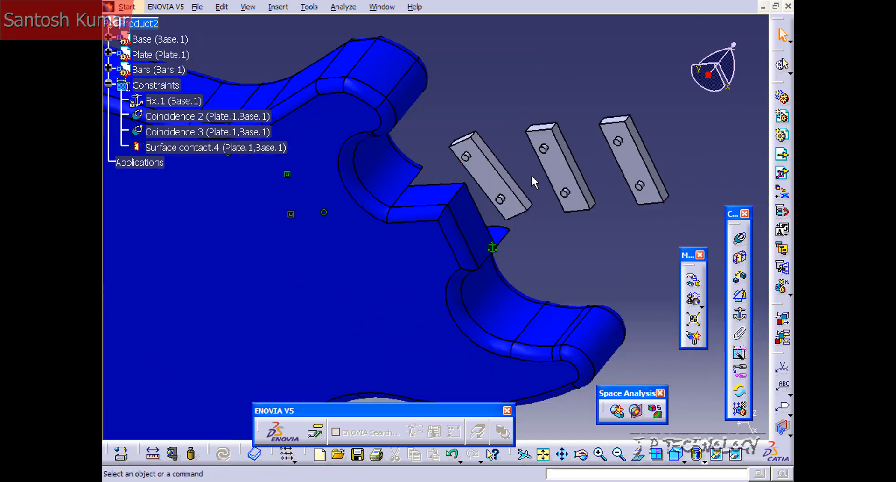
{"action": "middle_click_drag", "start_coordinate": [491, 133], "coordinate": [406, 346]}
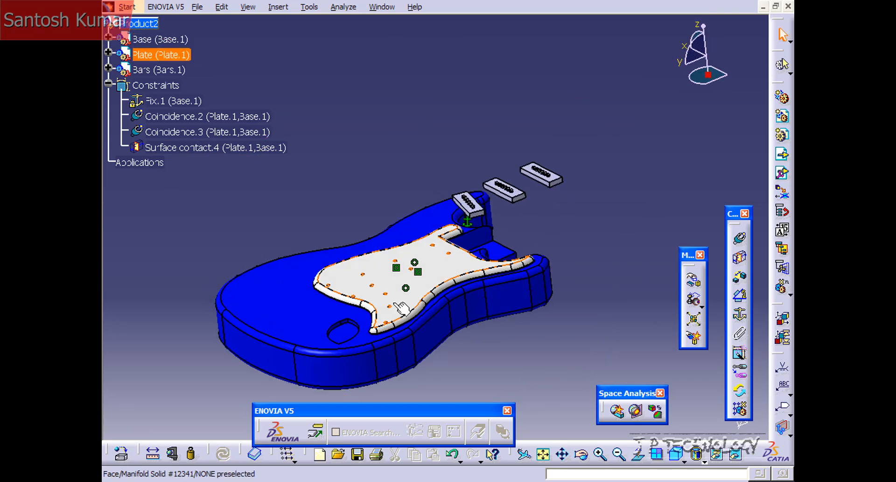
{"action": "middle_click_drag", "start_coordinate": [394, 299], "coordinate": [374, 244]}
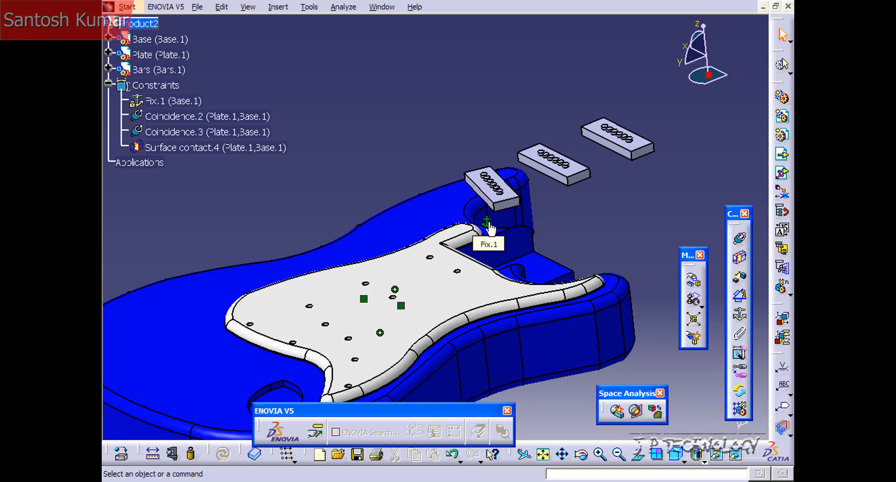
{"action": "middle_click_drag", "start_coordinate": [490, 228], "coordinate": [383, 202]}
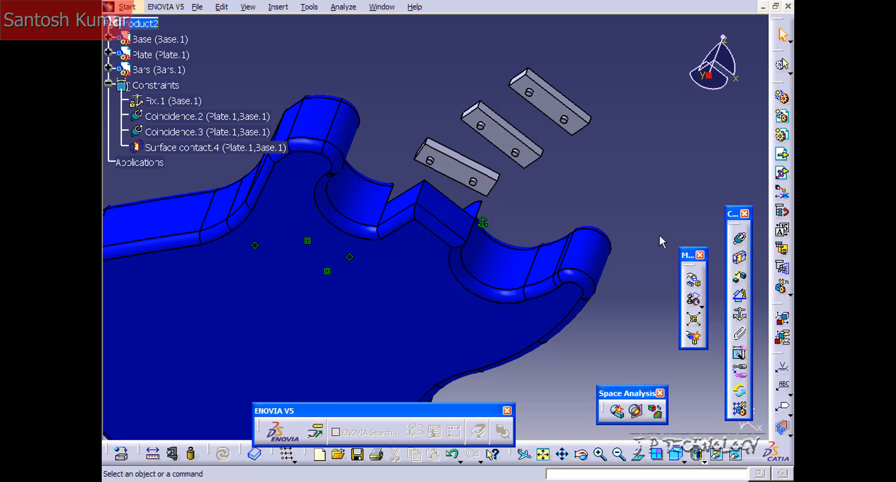
Step: Make the axis of a peg on one of the outer bars coincident with its matching hole in the plate
{"action": "left_click", "coordinate": [737, 234]}
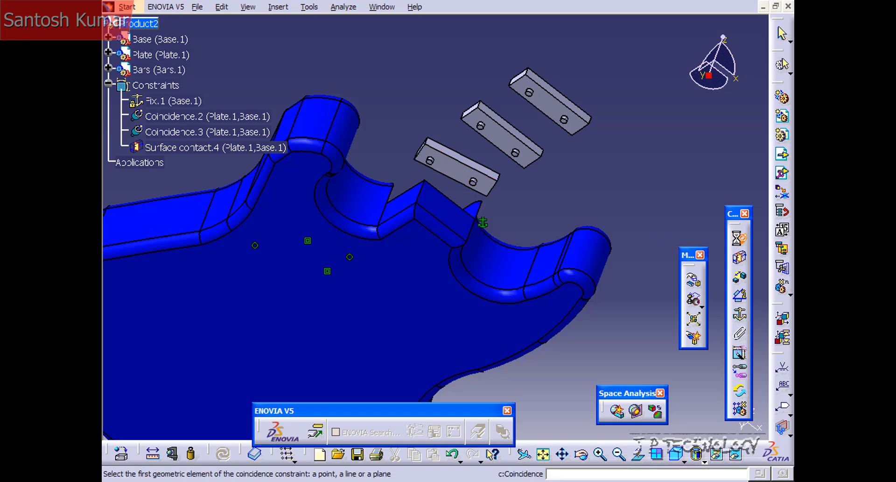
{"action": "middle_click_drag", "start_coordinate": [451, 208], "coordinate": [484, 254], "text": "ctrl"}
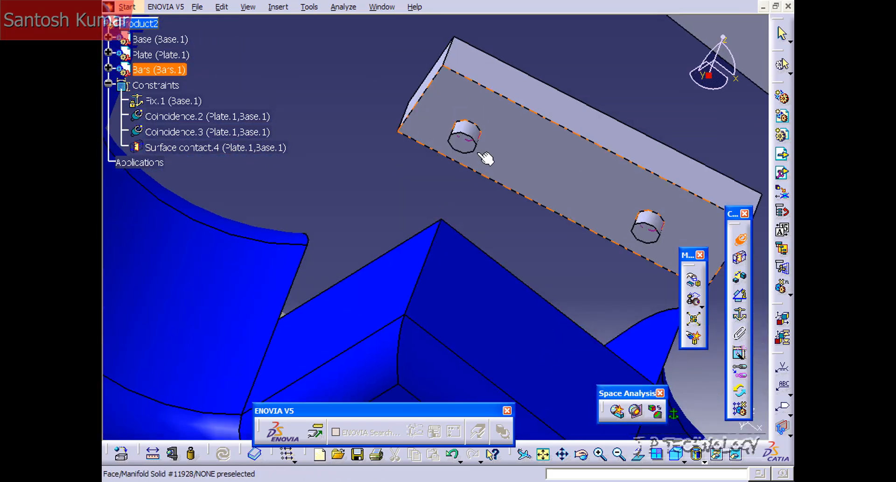
{"action": "left_click", "coordinate": [472, 129]}
{"action": "middle_click_drag", "start_coordinate": [436, 112], "coordinate": [472, 260], "text": "ctrl"}
{"action": "middle_click_drag", "start_coordinate": [342, 198], "coordinate": [417, 287]}
{"action": "middle_click_drag", "start_coordinate": [408, 327], "coordinate": [470, 103]}
{"action": "middle_click_drag", "start_coordinate": [424, 200], "coordinate": [407, 96], "text": "ctrl"}
{"action": "left_click", "coordinate": [411, 113]}
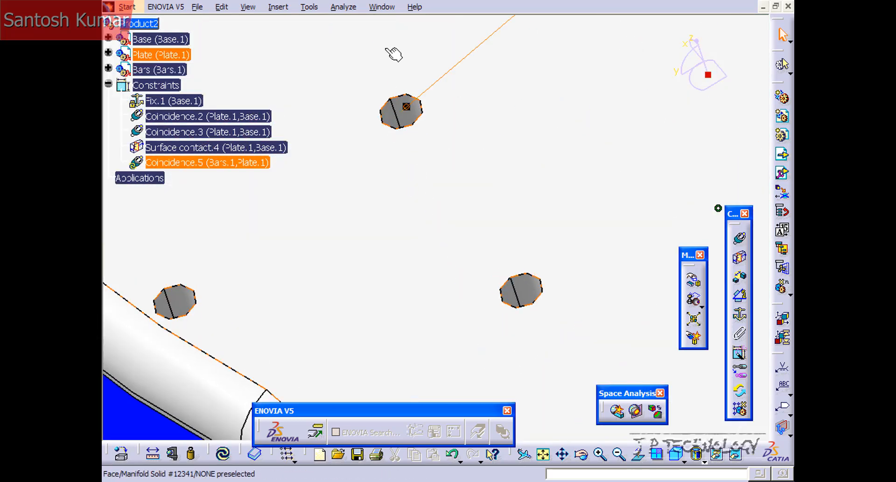
Step: Make the axis of a peg on the outer bar at the opposite end coincident with its corresponding plate hole
{"action": "left_click", "coordinate": [741, 239]}
{"action": "middle_click_drag", "start_coordinate": [700, 177], "coordinate": [315, 262]}
{"action": "middle_click_drag", "start_coordinate": [323, 185], "coordinate": [406, 152]}
{"action": "middle_click_drag", "start_coordinate": [407, 152], "coordinate": [549, 335]}
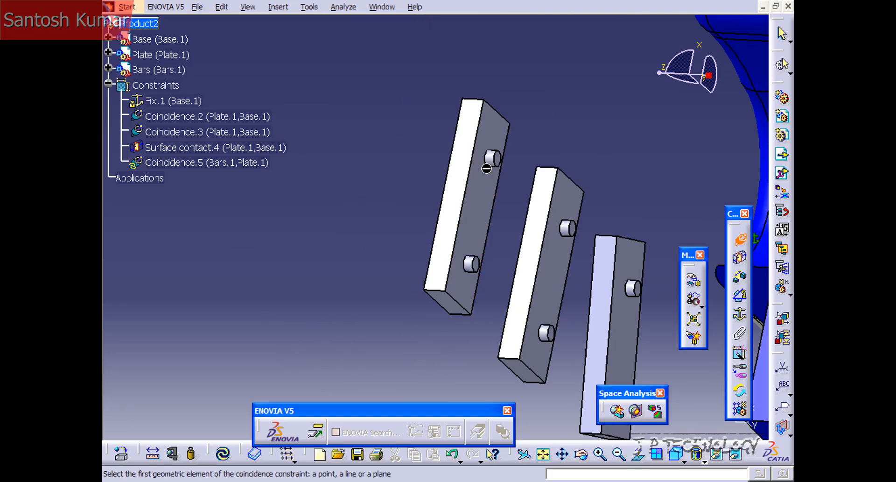
{"action": "middle_click_drag", "start_coordinate": [490, 158], "coordinate": [452, 197], "text": "ctrl"}
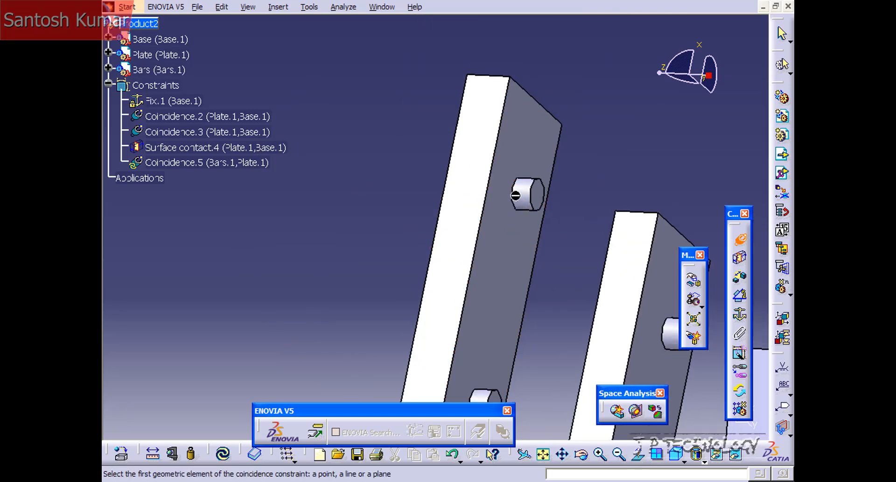
{"action": "left_click", "coordinate": [522, 193]}
{"action": "middle_click_drag", "start_coordinate": [521, 191], "coordinate": [737, 141], "text": "ctrl"}
{"action": "middle_click_drag", "start_coordinate": [622, 220], "coordinate": [399, 224], "text": "ctrl"}
{"action": "middle_click_drag", "start_coordinate": [454, 224], "coordinate": [450, 134], "text": "ctrl"}
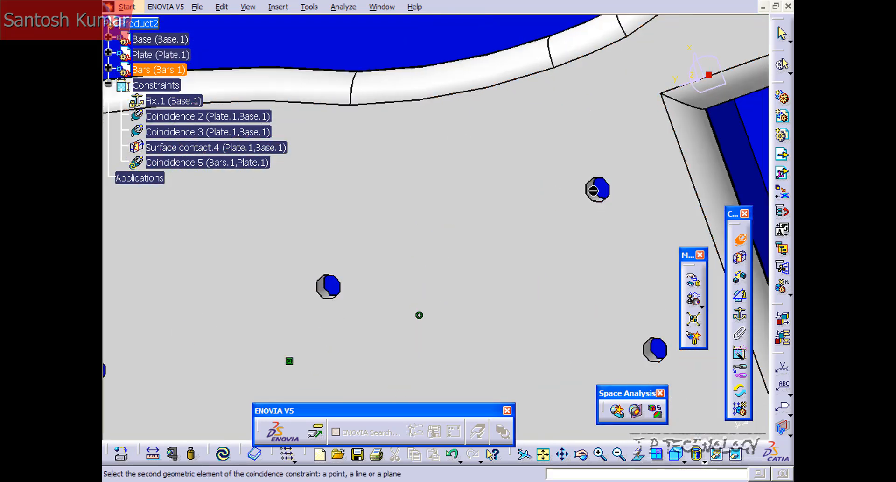
{"action": "left_click", "coordinate": [596, 192]}
{"action": "middle_click_drag", "start_coordinate": [526, 204], "coordinate": [523, 341], "text": "ctrl"}
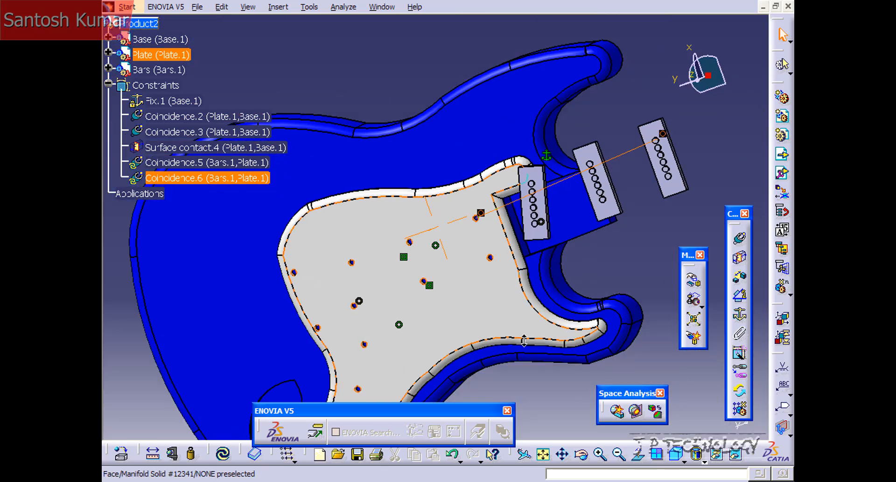
Step: Add a surface contact constraint between the middle bar's underside and the plate's top face, and update the assembly
{"action": "middle_click_drag", "start_coordinate": [527, 250], "coordinate": [484, 96]}
{"action": "middle_click_drag", "start_coordinate": [511, 158], "coordinate": [376, 176], "text": "ctrl"}
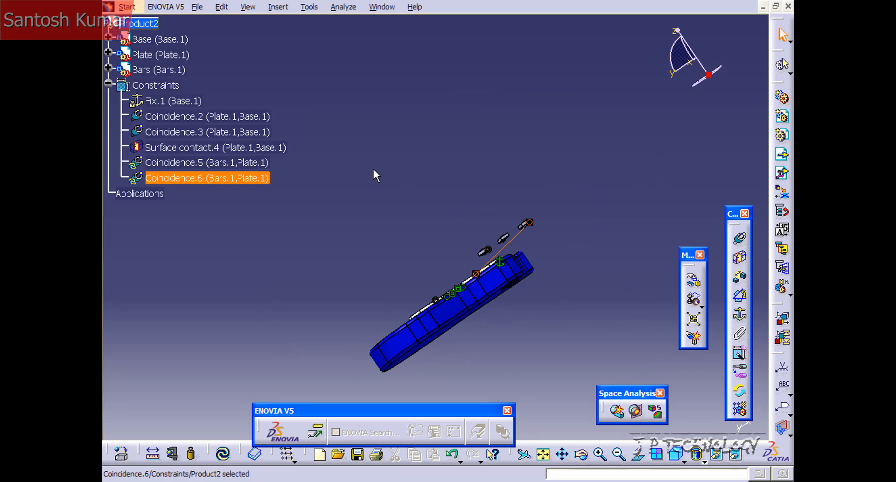
{"action": "left_click", "coordinate": [740, 259]}
{"action": "middle_click_drag", "start_coordinate": [630, 324], "coordinate": [464, 135]}
{"action": "left_click", "coordinate": [581, 235]}
{"action": "middle_click_drag", "start_coordinate": [335, 224], "coordinate": [594, 368]}
{"action": "left_click", "coordinate": [540, 373]}
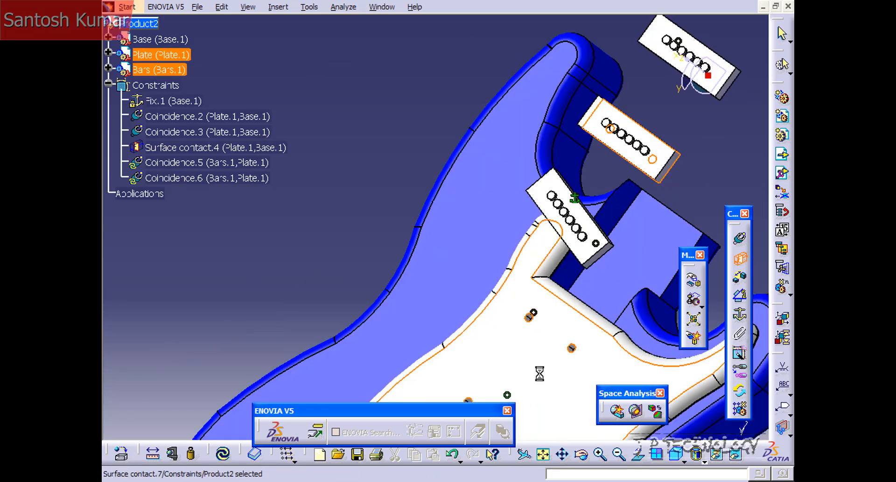
{"action": "left_click", "coordinate": [223, 453]}
{"action": "middle_click_drag", "start_coordinate": [354, 189], "coordinate": [343, 276]}
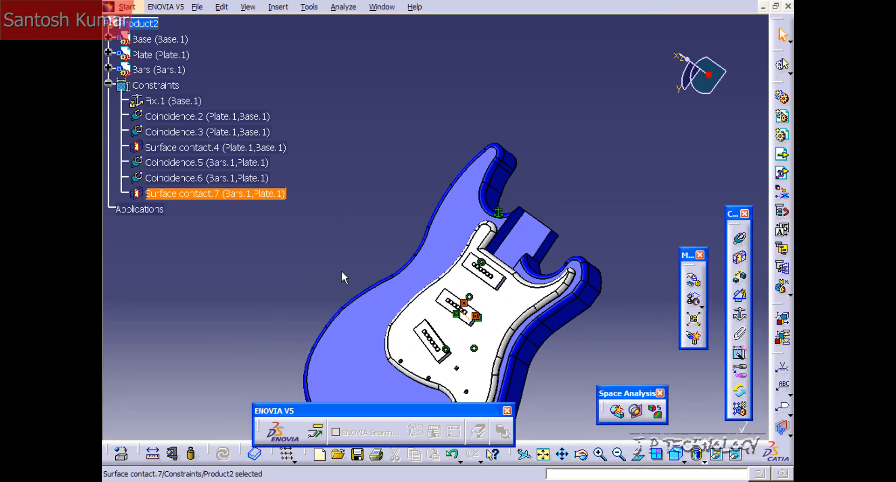
{"action": "middle_click_drag", "start_coordinate": [396, 202], "coordinate": [396, 254]}
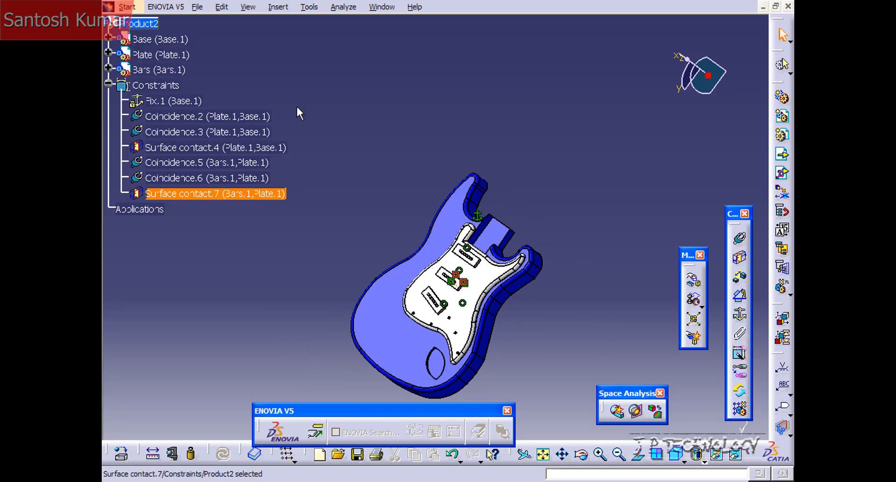
Step: Insert Knobs.CATPart into Product2 as an existing component with positioning, and accept Smart Move without creating constraints
{"action": "left_click", "coordinate": [281, 9]}
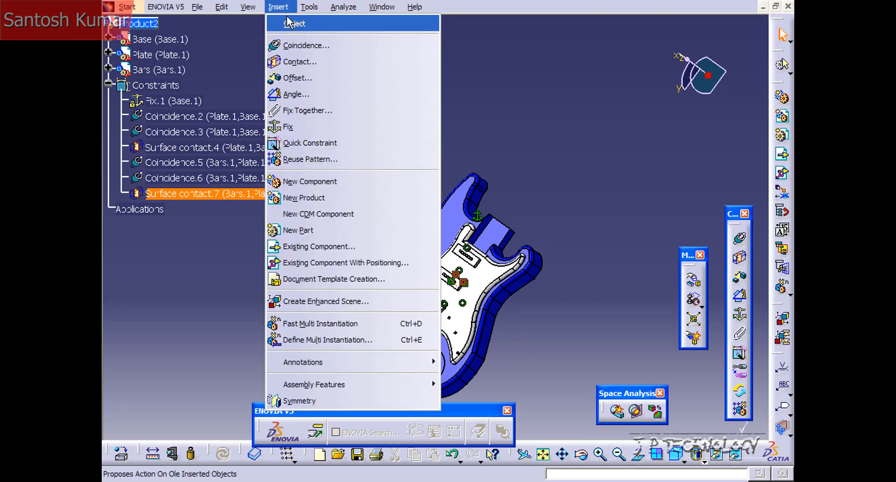
{"action": "left_click", "coordinate": [368, 263]}
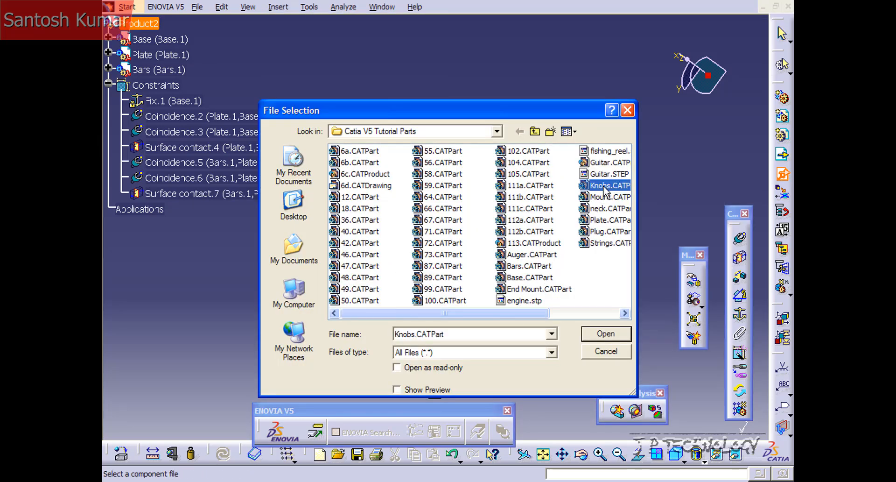
{"action": "left_click", "coordinate": [602, 332]}
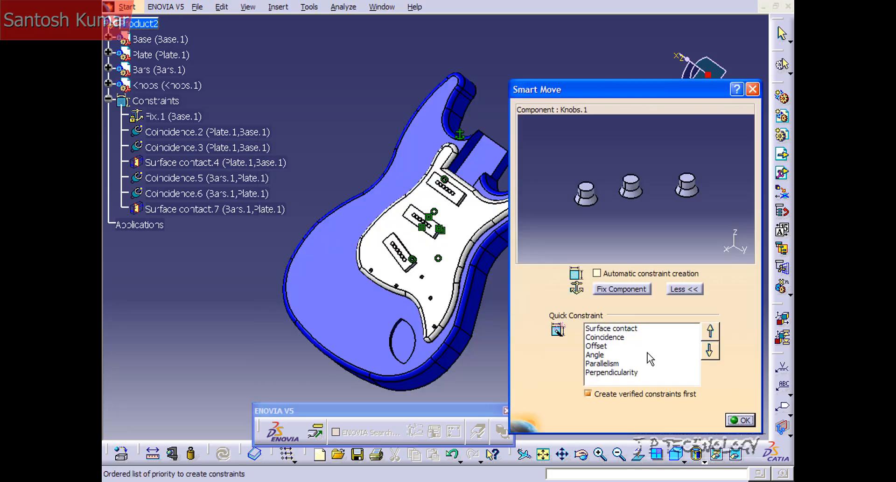
{"action": "left_click", "coordinate": [617, 186]}
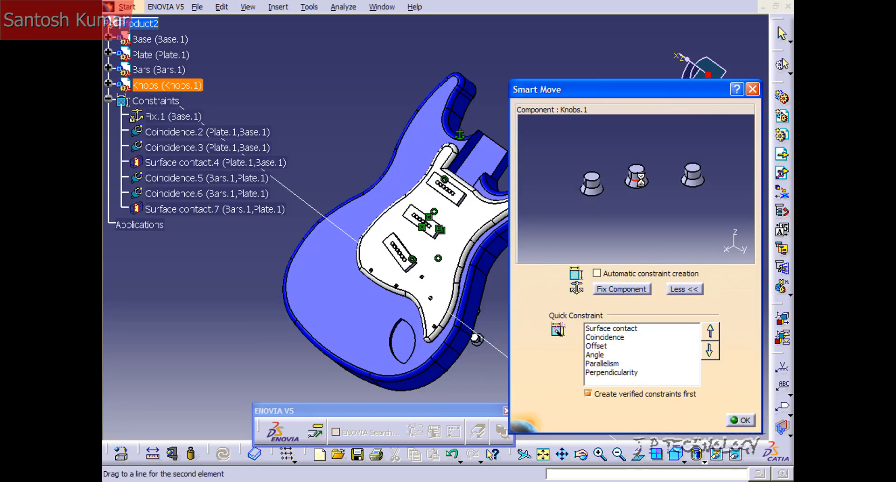
{"action": "left_click", "coordinate": [664, 179]}
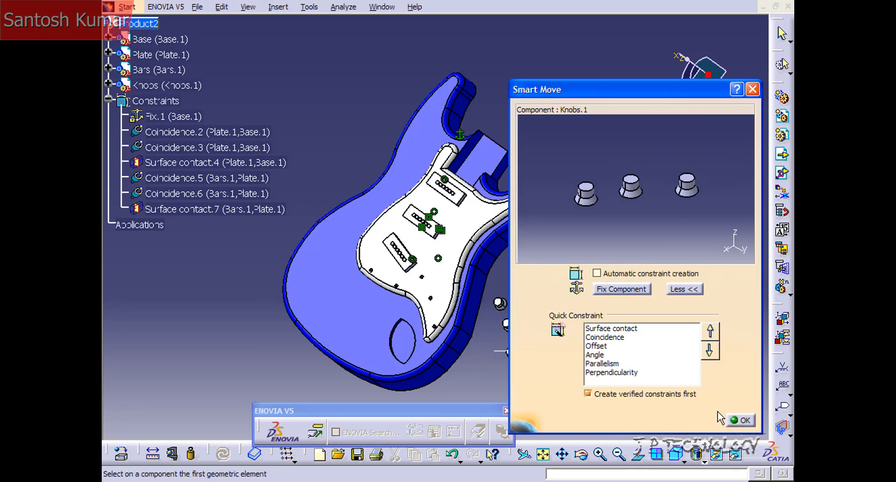
{"action": "left_click", "coordinate": [740, 421]}
Step: Make the axis of an end knob's peg coincident with the plate hole nearest the plate's pointed tip
{"action": "middle_click_drag", "start_coordinate": [558, 357], "coordinate": [374, 157]}
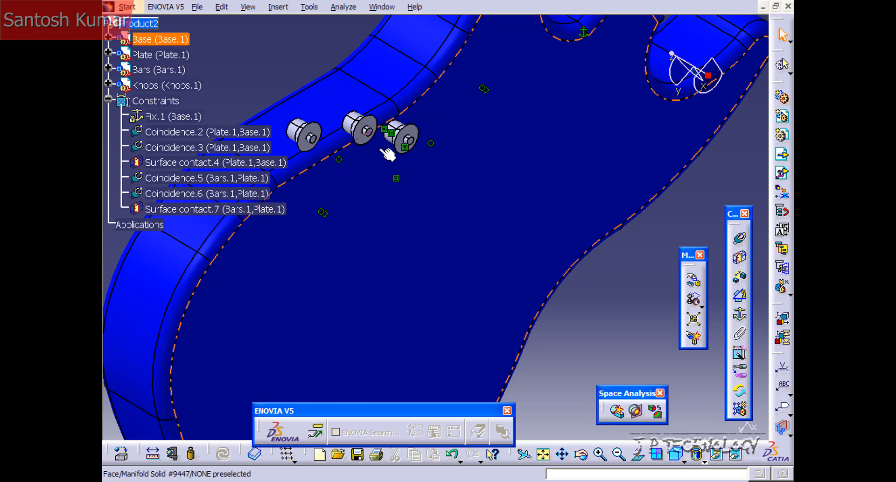
{"action": "left_click", "coordinate": [740, 238]}
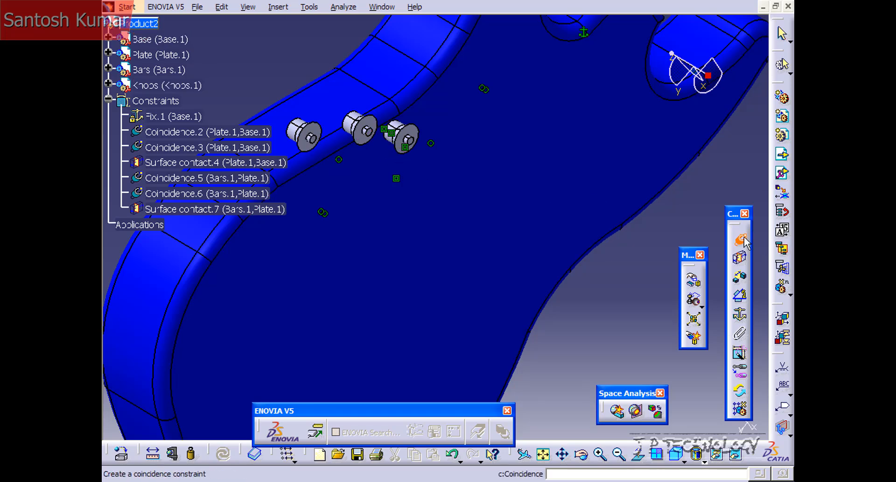
{"action": "middle_click_drag", "start_coordinate": [318, 162], "coordinate": [504, 192], "text": "ctrl"}
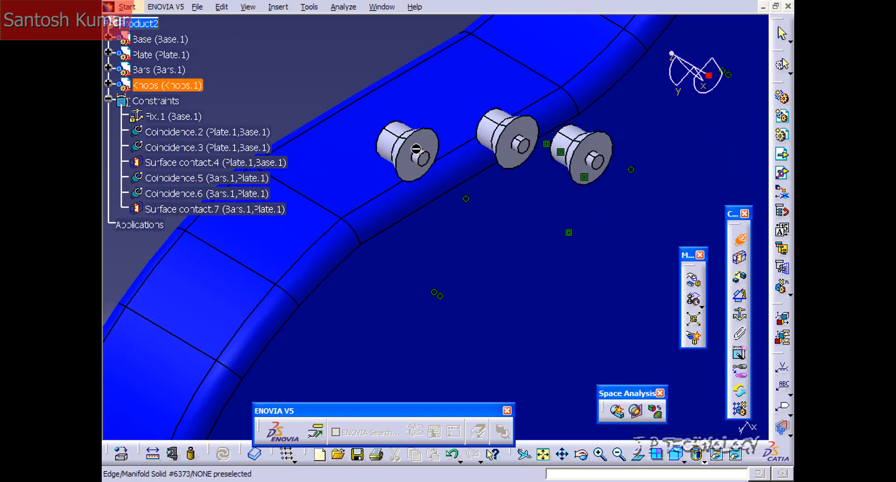
{"action": "middle_click_drag", "start_coordinate": [418, 157], "coordinate": [378, 71], "text": "ctrl"}
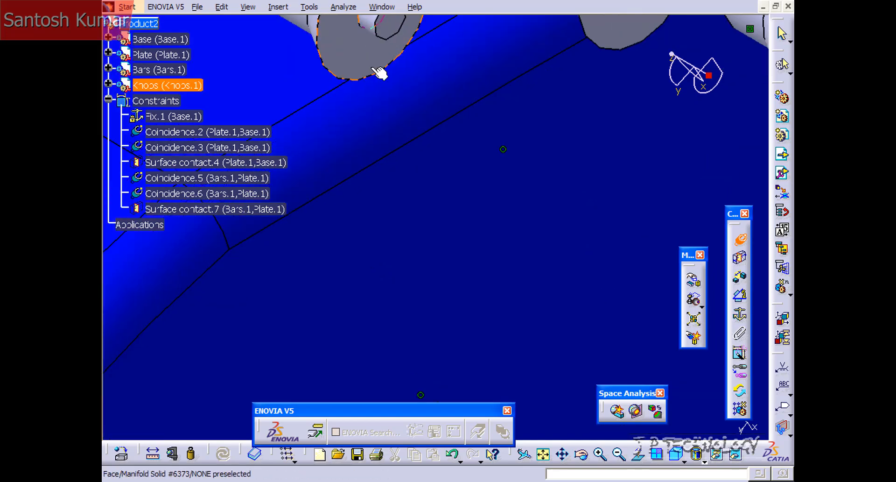
{"action": "middle_click_drag", "start_coordinate": [369, 28], "coordinate": [626, 284], "text": "ctrl"}
{"action": "middle_click_drag", "start_coordinate": [549, 294], "coordinate": [482, 221]}
{"action": "middle_click_drag", "start_coordinate": [504, 273], "coordinate": [537, 180], "text": "ctrl"}
{"action": "middle_click_drag", "start_coordinate": [589, 240], "coordinate": [505, 205]}
{"action": "middle_click_drag", "start_coordinate": [411, 175], "coordinate": [409, 174]}
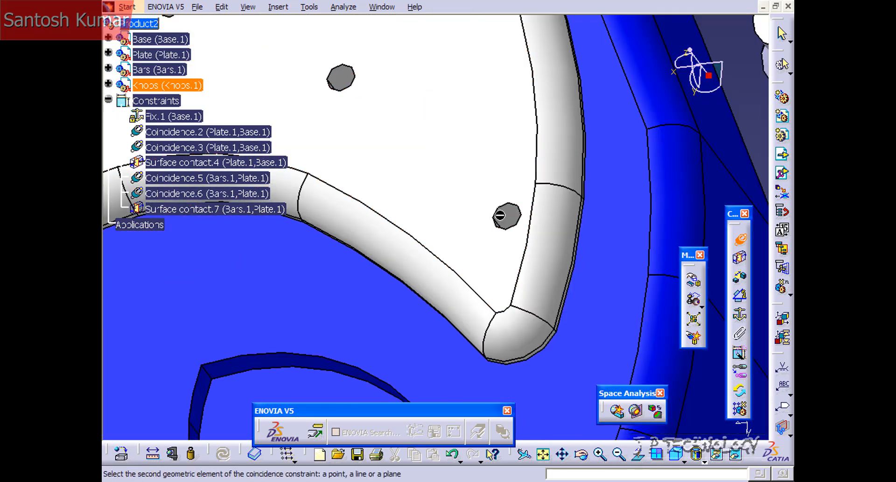
{"action": "left_click", "coordinate": [509, 214]}
{"action": "middle_click_drag", "start_coordinate": [483, 160], "coordinate": [569, 285], "text": "ctrl"}
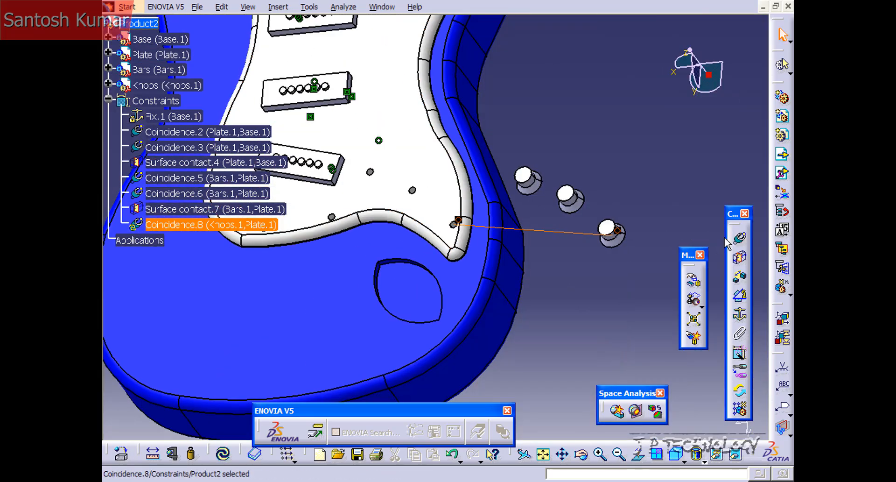
Step: Make the peg axis of the knob at the other end of the row coincident with the plate hole nearest the bars
{"action": "left_click", "coordinate": [741, 240]}
{"action": "middle_click_drag", "start_coordinate": [646, 256], "coordinate": [342, 163]}
{"action": "middle_click_drag", "start_coordinate": [554, 215], "coordinate": [532, 143], "text": "ctrl"}
{"action": "middle_click_drag", "start_coordinate": [527, 144], "coordinate": [420, 157]}
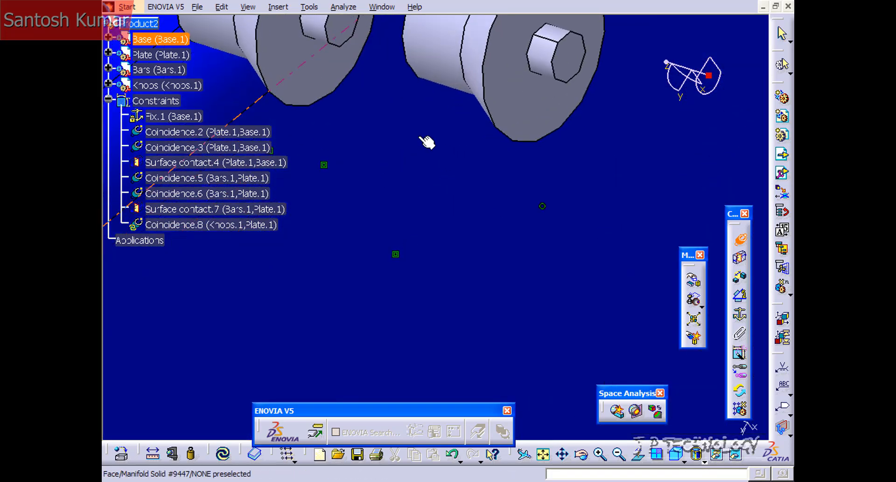
{"action": "middle_click_drag", "start_coordinate": [447, 50], "coordinate": [607, 280], "text": "ctrl"}
{"action": "middle_click_drag", "start_coordinate": [381, 299], "coordinate": [513, 150]}
{"action": "middle_click_drag", "start_coordinate": [534, 309], "coordinate": [543, 121]}
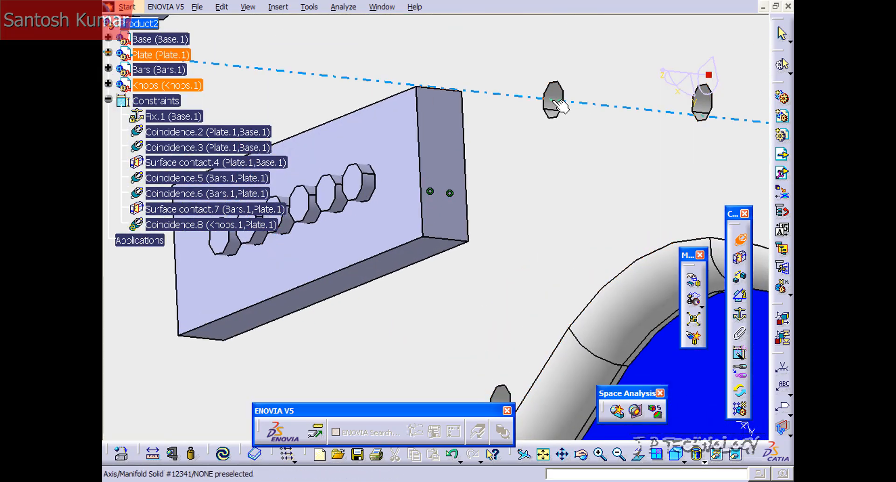
{"action": "left_click", "coordinate": [552, 106]}
{"action": "middle_click_drag", "start_coordinate": [525, 150], "coordinate": [587, 326], "text": "ctrl"}
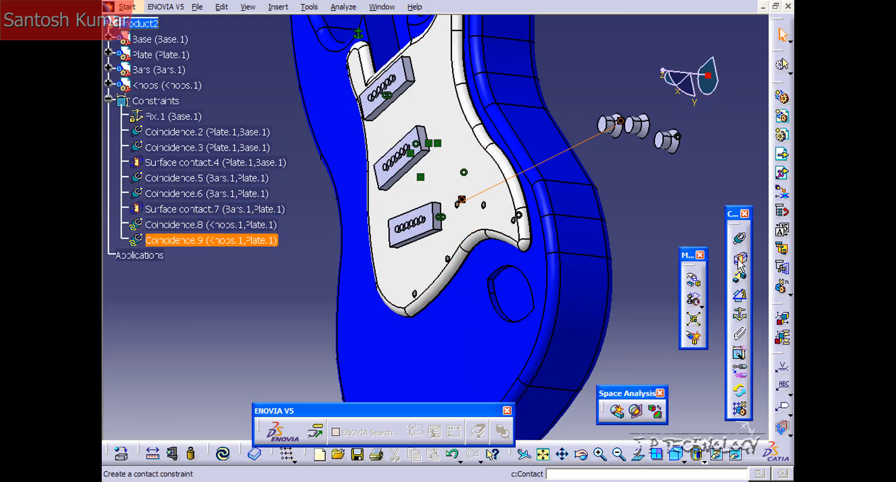
Step: Add a surface contact constraint between the middle knob's underside and the plate's top face, and update the assembly
{"action": "left_click", "coordinate": [739, 262]}
{"action": "middle_click_drag", "start_coordinate": [640, 224], "coordinate": [365, 126]}
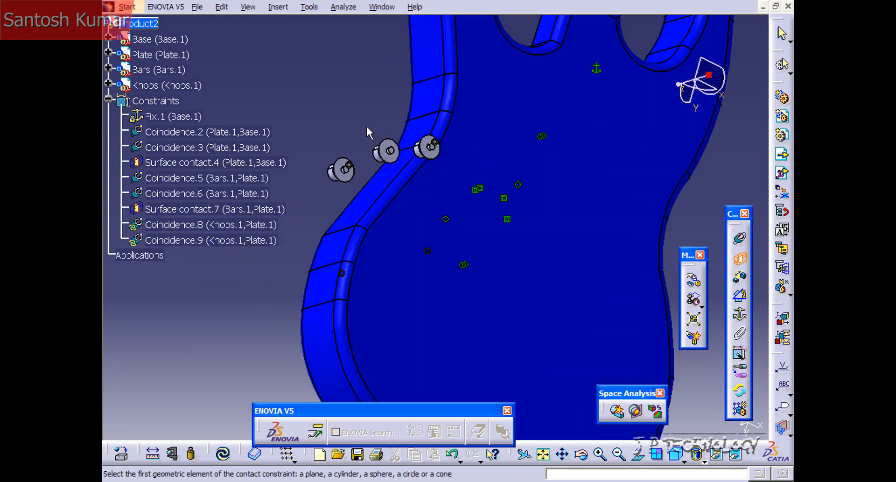
{"action": "left_click", "coordinate": [397, 149]}
{"action": "middle_click_drag", "start_coordinate": [436, 216], "coordinate": [640, 196]}
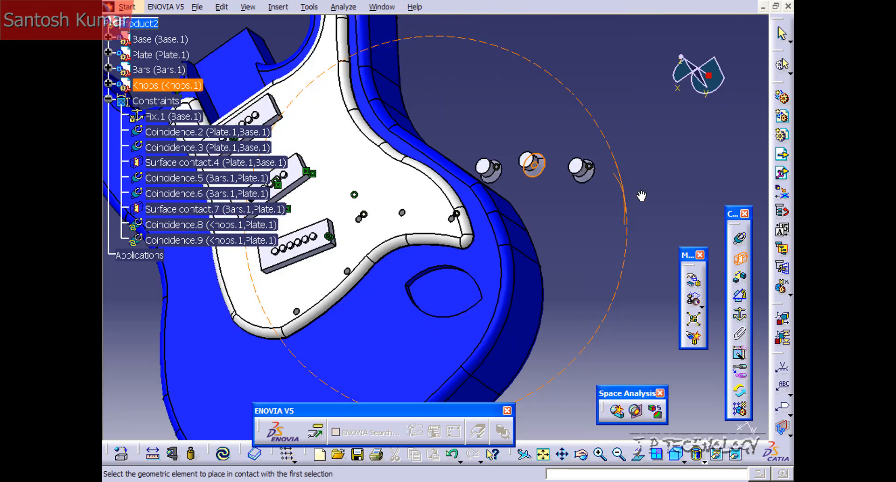
{"action": "left_click", "coordinate": [383, 200]}
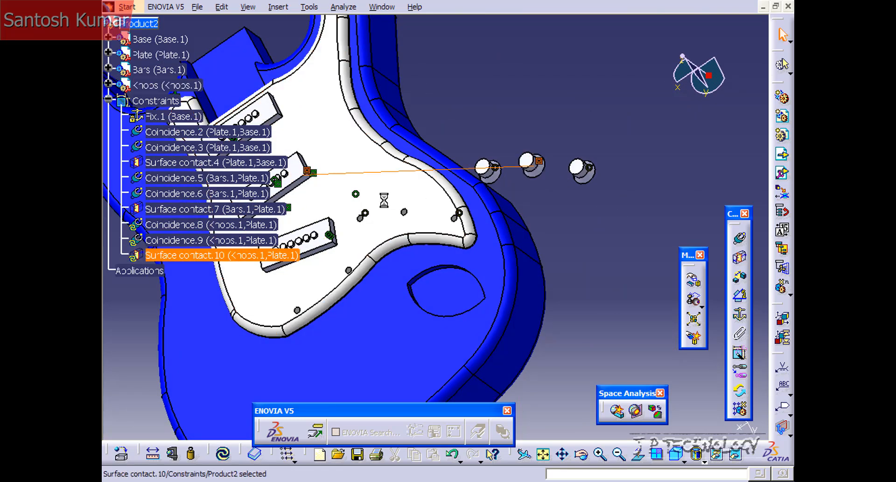
{"action": "left_click", "coordinate": [224, 453]}
{"action": "middle_click_drag", "start_coordinate": [411, 146], "coordinate": [306, 326]}
{"action": "middle_click_drag", "start_coordinate": [454, 125], "coordinate": [570, 238]}
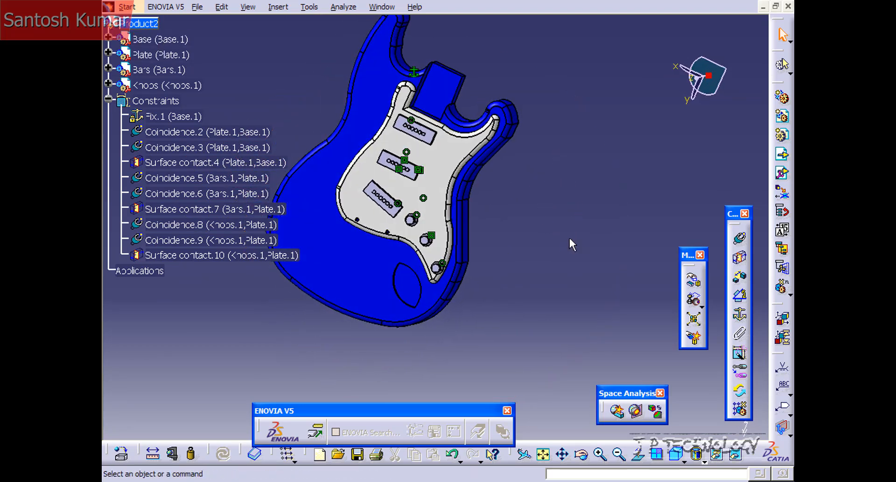
Step: Insert Plug.CATPart into Product2 as an existing component with positioning, and accept Smart Move without creating constraints
{"action": "left_click", "coordinate": [275, 8]}
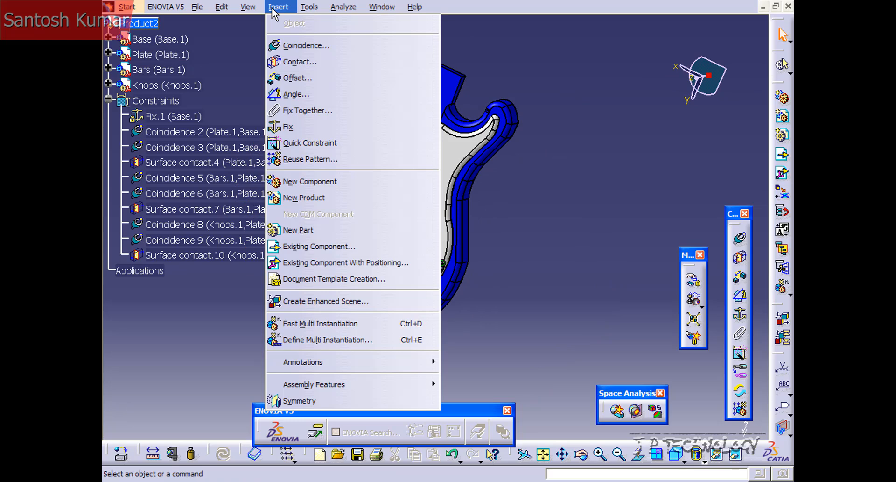
{"action": "left_click", "coordinate": [366, 262]}
{"action": "left_click", "coordinate": [141, 26]}
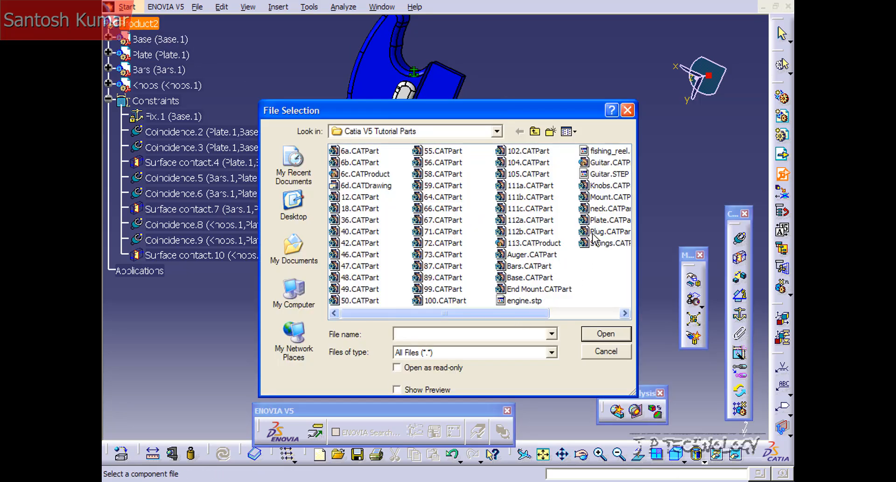
{"action": "left_click", "coordinate": [606, 231]}
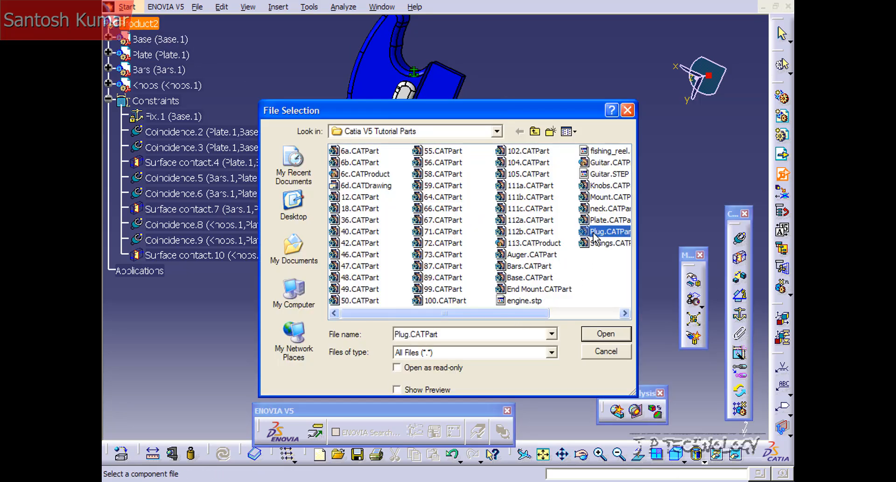
{"action": "left_click", "coordinate": [613, 333]}
{"action": "left_click_drag", "start_coordinate": [640, 213], "coordinate": [767, 269]}
{"action": "left_click", "coordinate": [745, 422]}
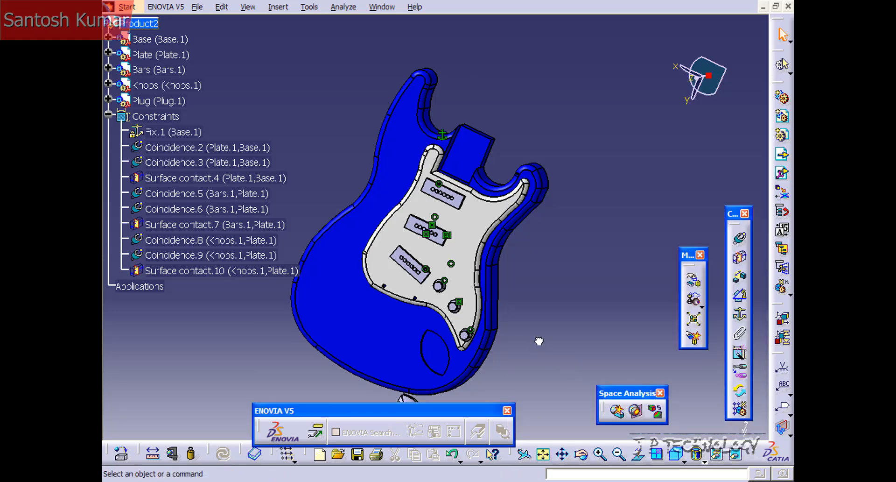
Step: Add a surface contact constraint between the plug's flat underside and the floor of the base's curved recess
{"action": "middle_click_drag", "start_coordinate": [510, 284], "coordinate": [428, 132]}
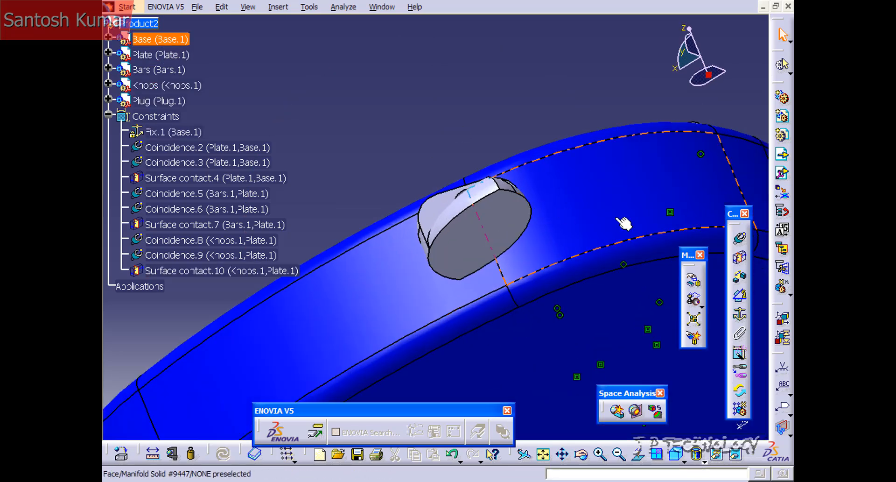
{"action": "left_click", "coordinate": [745, 261]}
{"action": "left_click", "coordinate": [494, 239]}
{"action": "middle_click_drag", "start_coordinate": [484, 118], "coordinate": [546, 266]}
{"action": "left_click", "coordinate": [577, 216]}
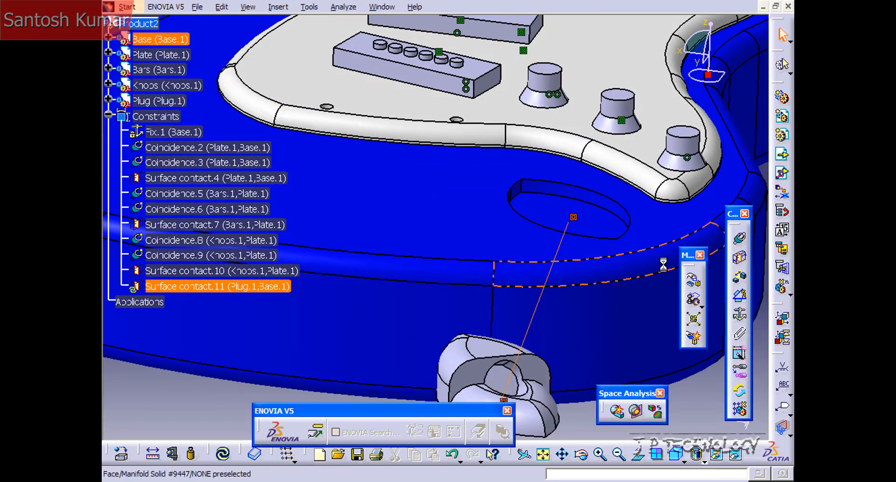
Step: Make the plug's corner point coincident with the corner point on the floor edge of the base's curved recess, and update the assembly
{"action": "left_click", "coordinate": [742, 242]}
{"action": "middle_click_drag", "start_coordinate": [581, 340], "coordinate": [552, 244]}
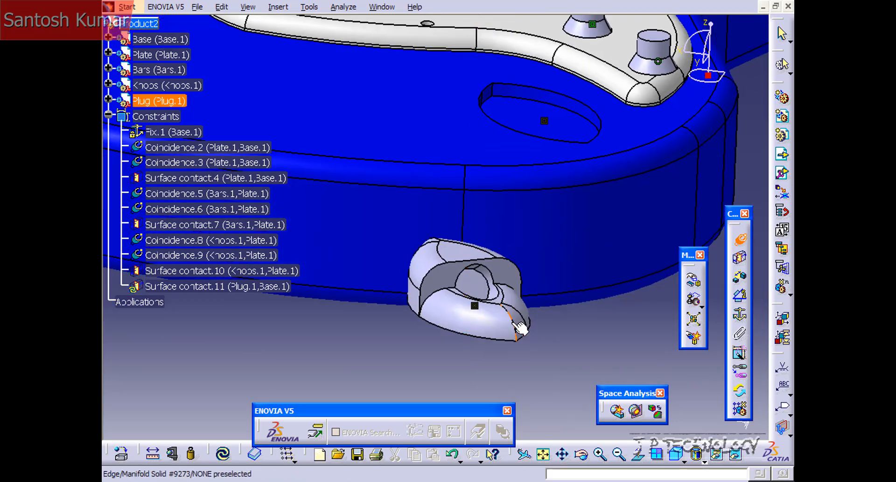
{"action": "middle_click_drag", "start_coordinate": [549, 170], "coordinate": [524, 286]}
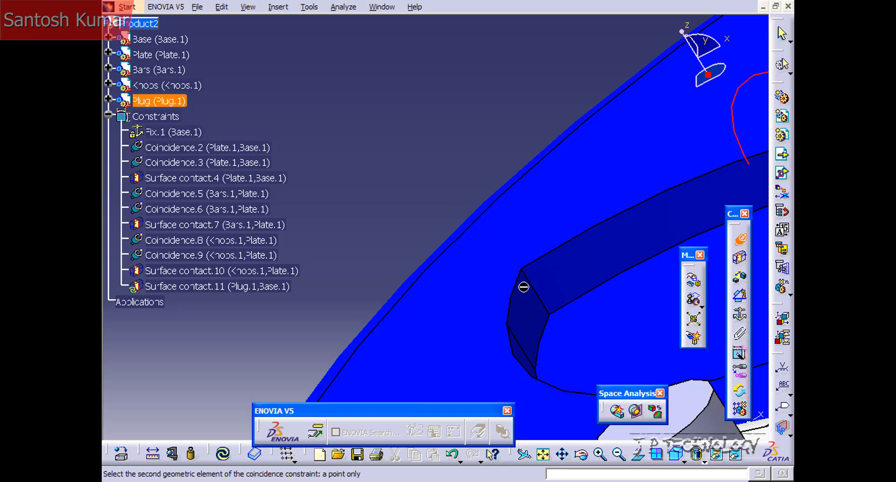
{"action": "left_click", "coordinate": [552, 316]}
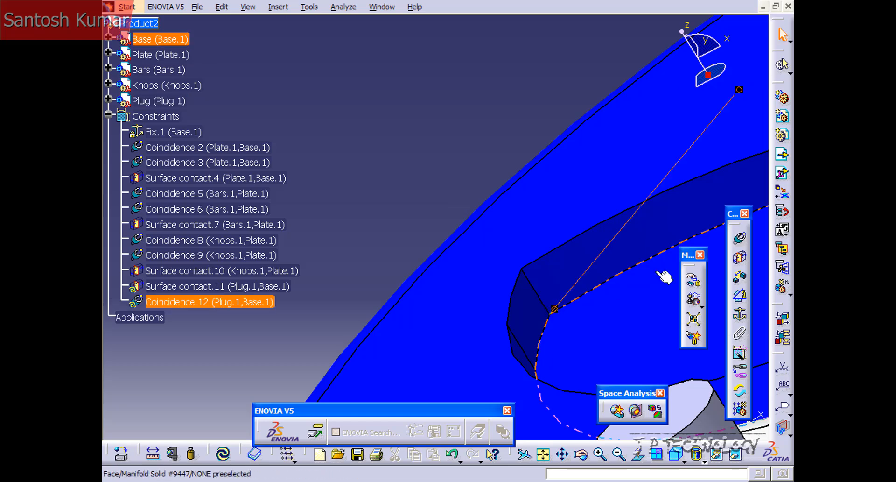
{"action": "left_click", "coordinate": [227, 455]}
{"action": "middle_click_drag", "start_coordinate": [459, 243], "coordinate": [477, 331]}
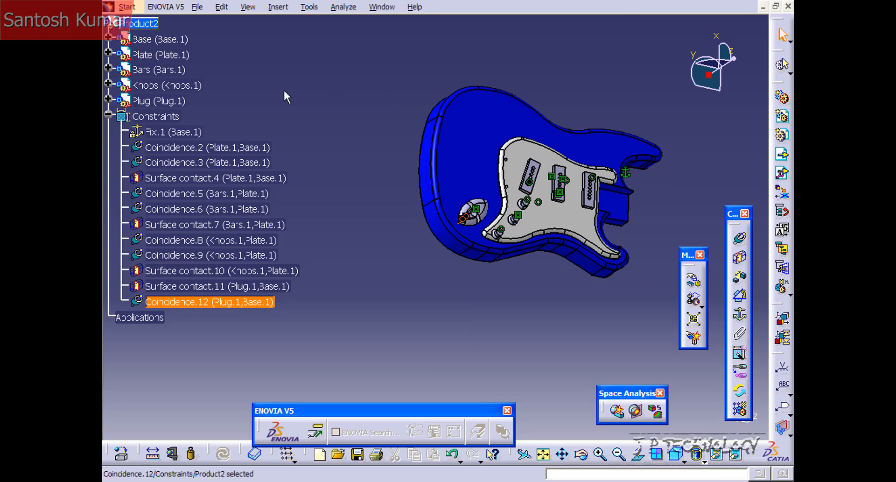
Step: Insert Mount.CATPart into Product2 as an existing component with positioning, move it clear of the body, and accept Smart Move without creating constraints
{"action": "left_click", "coordinate": [279, 8]}
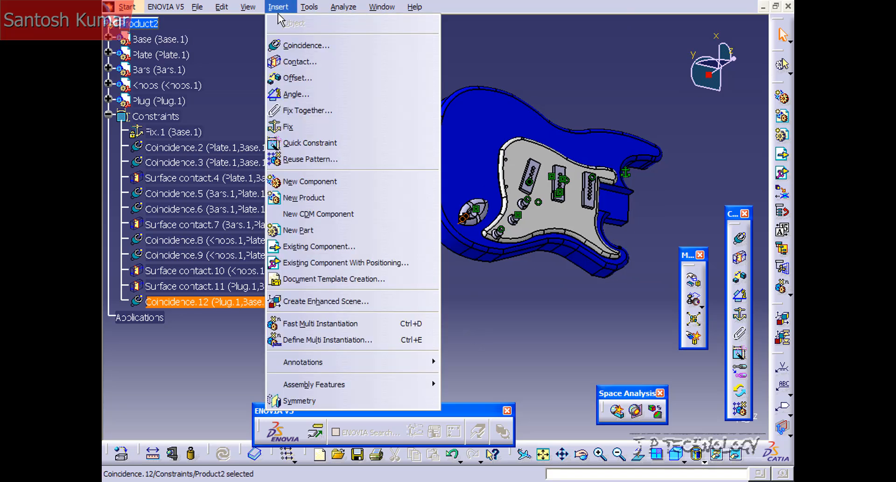
{"action": "left_click", "coordinate": [337, 262]}
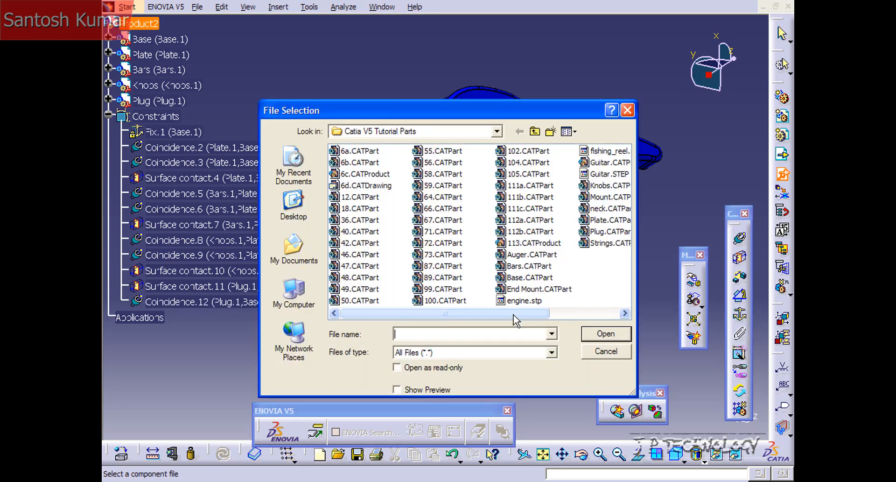
{"action": "left_click_drag", "start_coordinate": [514, 313], "coordinate": [583, 313]}
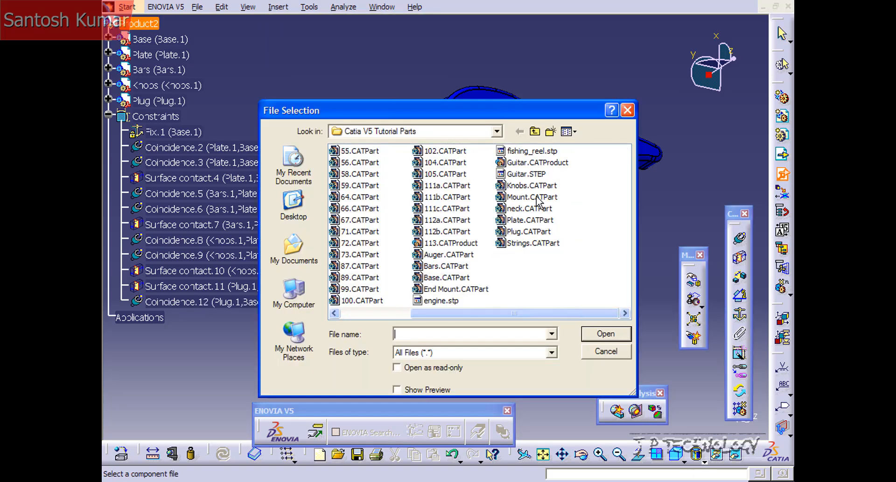
{"action": "left_click", "coordinate": [599, 337]}
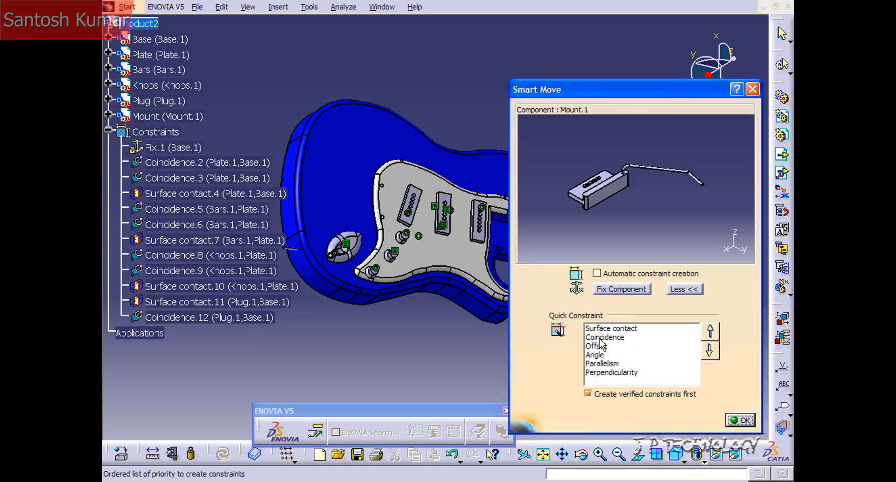
{"action": "left_click_drag", "start_coordinate": [605, 187], "coordinate": [578, 266]}
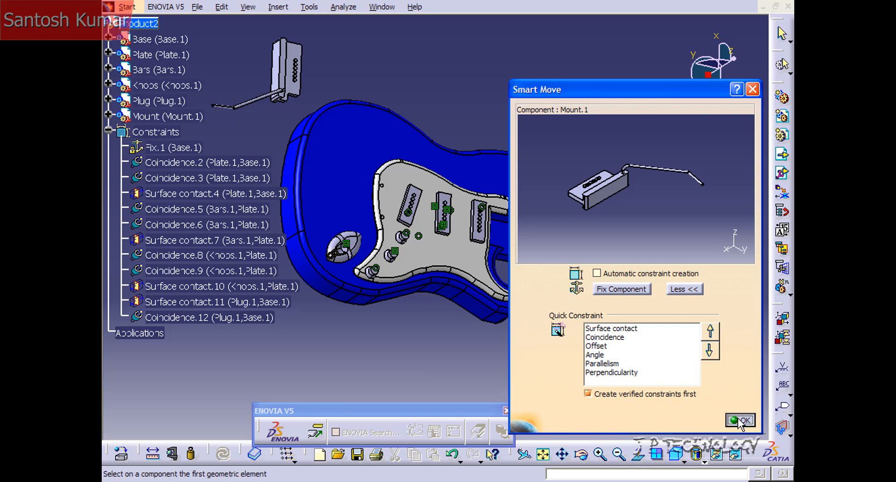
{"action": "left_click", "coordinate": [739, 420]}
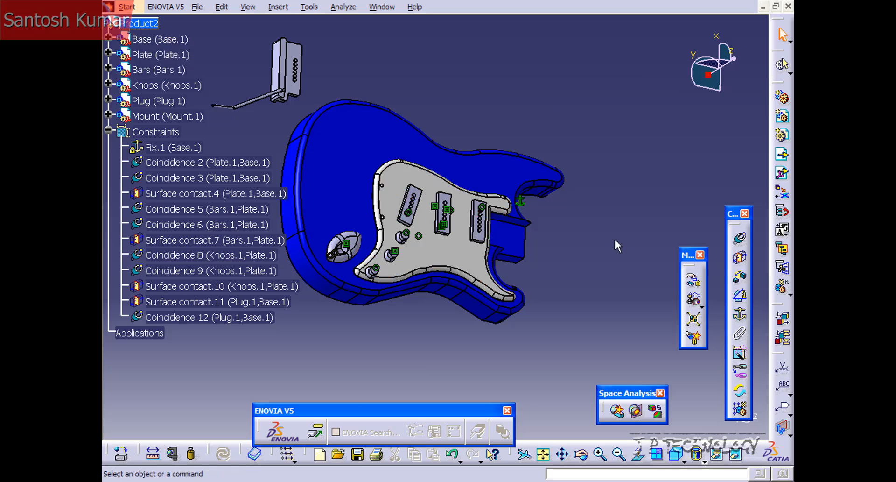
Step: Make the axis of one peg under the mount coincident with the free plate hole nearest the plug
{"action": "left_click", "coordinate": [741, 242]}
{"action": "mouse_move", "coordinate": [636, 231]}
{"action": "middle_mouse_down"}
{"action": "mouse_move", "coordinate": [406, 150]}
{"action": "mouse_move", "coordinate": [580, 160]}
{"action": "mouse_move", "coordinate": [646, 234]}
{"action": "middle_mouse_up"}
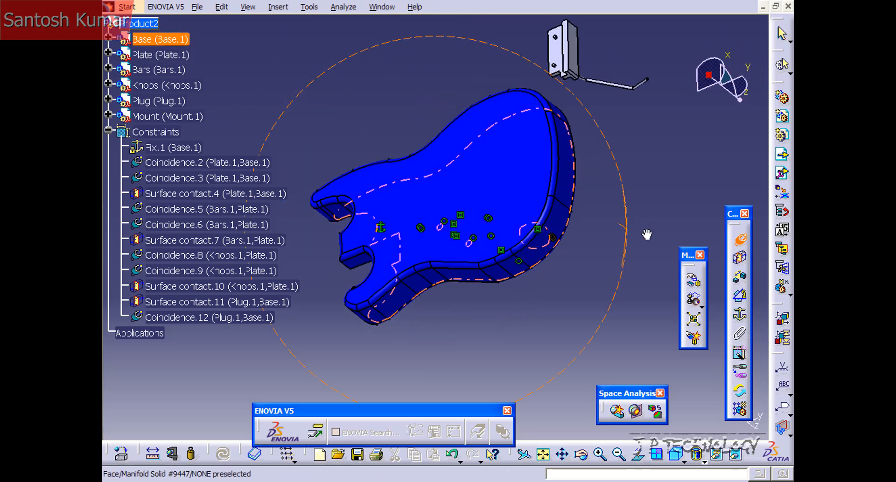
{"action": "middle_click_drag", "start_coordinate": [574, 143], "coordinate": [434, 205]}
{"action": "left_click", "coordinate": [636, 300]}
{"action": "middle_click_drag", "start_coordinate": [537, 265], "coordinate": [530, 410]}
{"action": "middle_click_drag", "start_coordinate": [527, 338], "coordinate": [387, 96]}
{"action": "middle_click_drag", "start_coordinate": [357, 186], "coordinate": [669, 132]}
{"action": "middle_click_drag", "start_coordinate": [600, 236], "coordinate": [536, 264]}
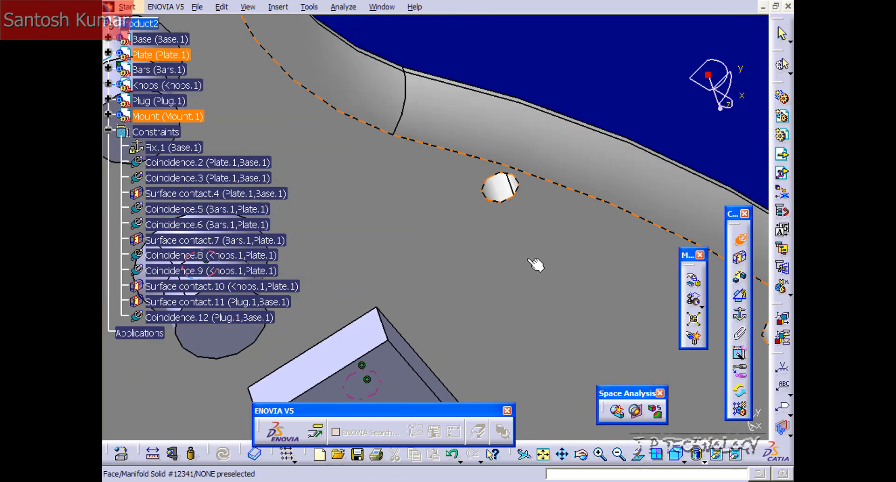
{"action": "left_click", "coordinate": [499, 186]}
{"action": "middle_click_drag", "start_coordinate": [498, 187], "coordinate": [602, 420]}
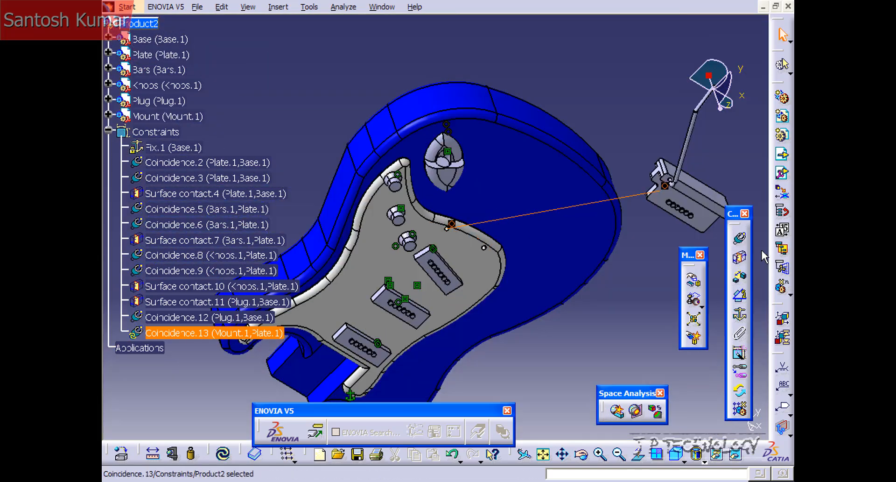
Step: Make the axis of the mount's other peg coincident with the remaining free plate hole, farther from the plug
{"action": "left_click", "coordinate": [740, 238]}
{"action": "middle_click_drag", "start_coordinate": [562, 297], "coordinate": [528, 151]}
{"action": "middle_click_drag", "start_coordinate": [527, 152], "coordinate": [424, 212]}
{"action": "left_click", "coordinate": [548, 235]}
{"action": "middle_click_drag", "start_coordinate": [547, 236], "coordinate": [340, 206]}
{"action": "left_click", "coordinate": [466, 185]}
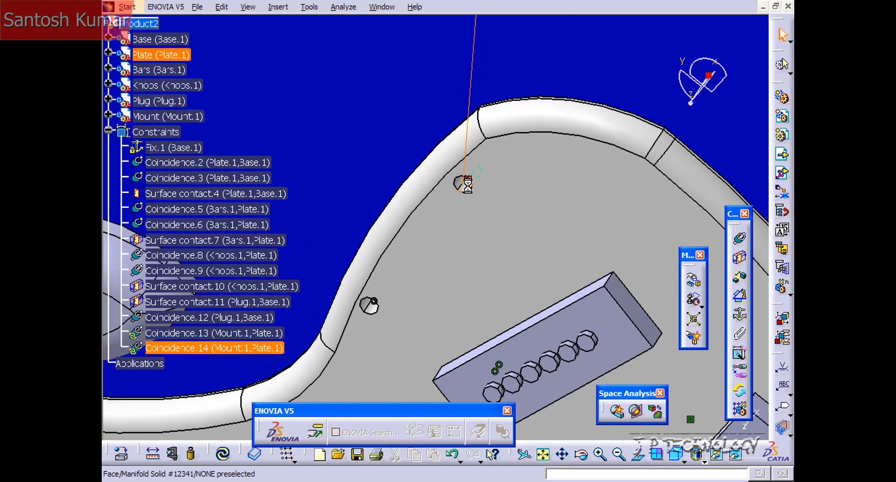
Step: Add a surface contact constraint between the mount's underside and the plate's top face, and update the assembly
{"action": "left_click", "coordinate": [740, 257]}
{"action": "middle_click_drag", "start_coordinate": [464, 208], "coordinate": [339, 355]}
{"action": "left_click", "coordinate": [337, 204]}
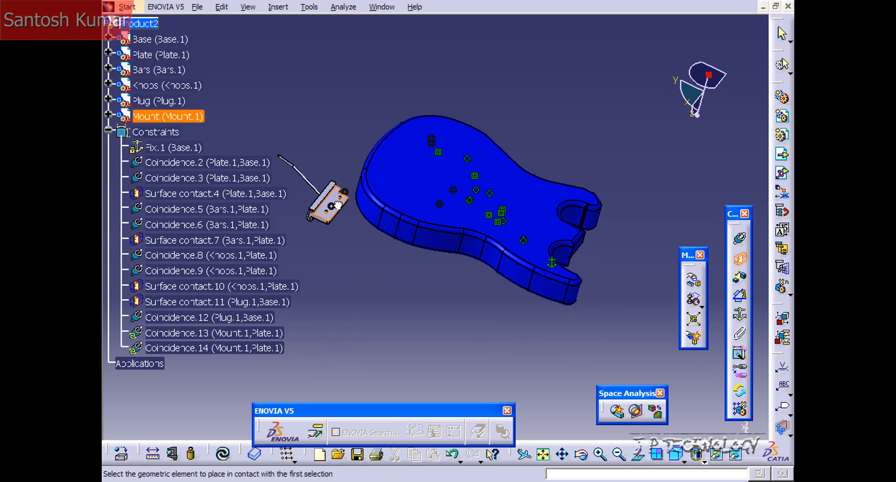
{"action": "middle_click_drag", "start_coordinate": [364, 279], "coordinate": [450, 249]}
{"action": "left_click", "coordinate": [451, 268]}
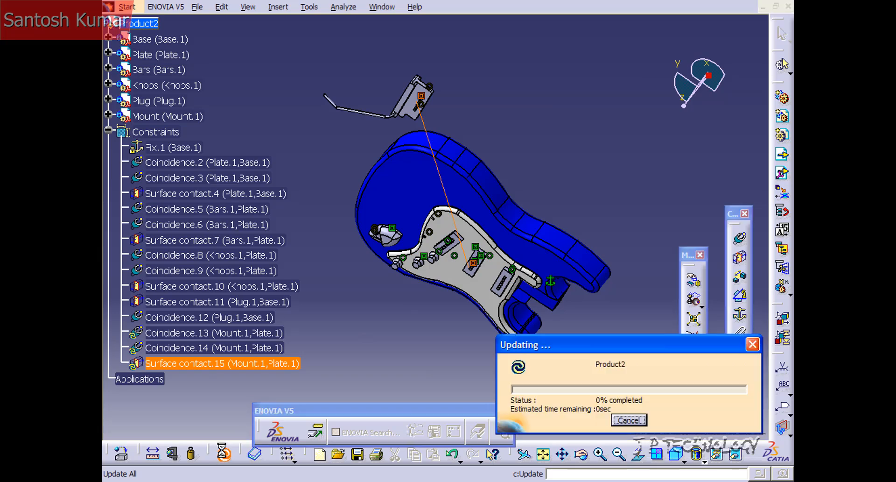
{"action": "left_click", "coordinate": [398, 342]}
{"action": "middle_click_drag", "start_coordinate": [407, 368], "coordinate": [456, 205], "text": "ctrl"}
{"action": "middle_click_drag", "start_coordinate": [451, 267], "coordinate": [552, 260], "text": "ctrl"}
{"action": "middle_click_drag", "start_coordinate": [468, 302], "coordinate": [506, 373]}
{"action": "middle_click_drag", "start_coordinate": [444, 331], "coordinate": [502, 358]}
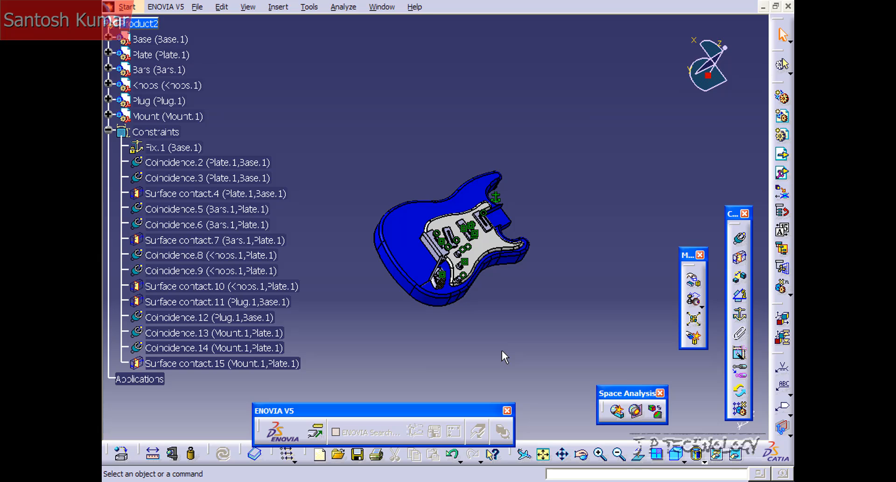
Step: Insert neck.CATPart into Product2 as an existing component with positioning, move it clear of the body, and accept Smart Move without creating constraints
{"action": "left_click", "coordinate": [278, 7]}
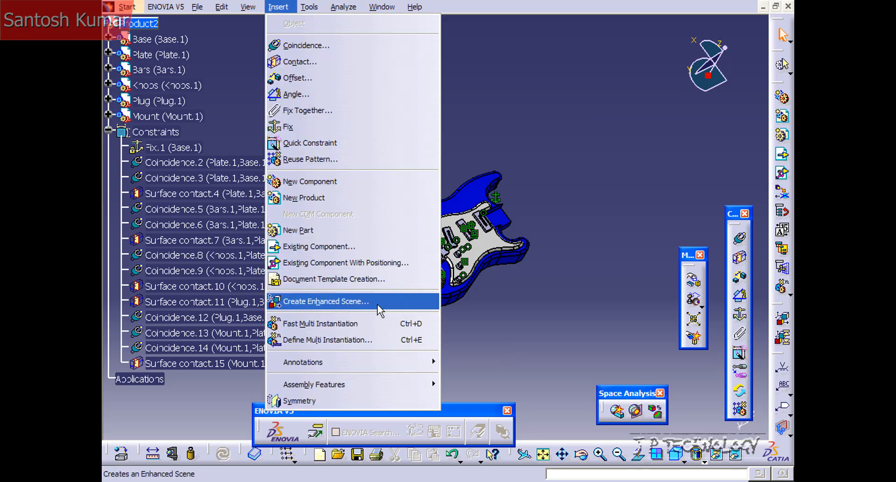
{"action": "left_click", "coordinate": [371, 263]}
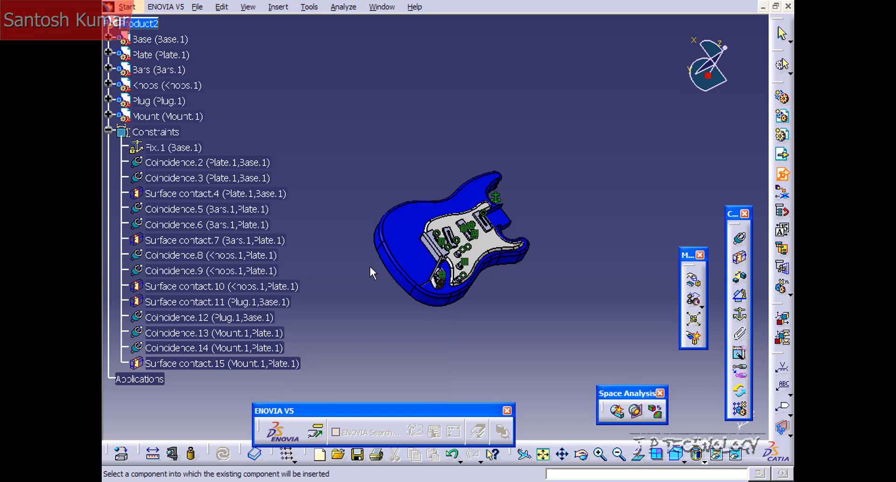
{"action": "left_click", "coordinate": [142, 23]}
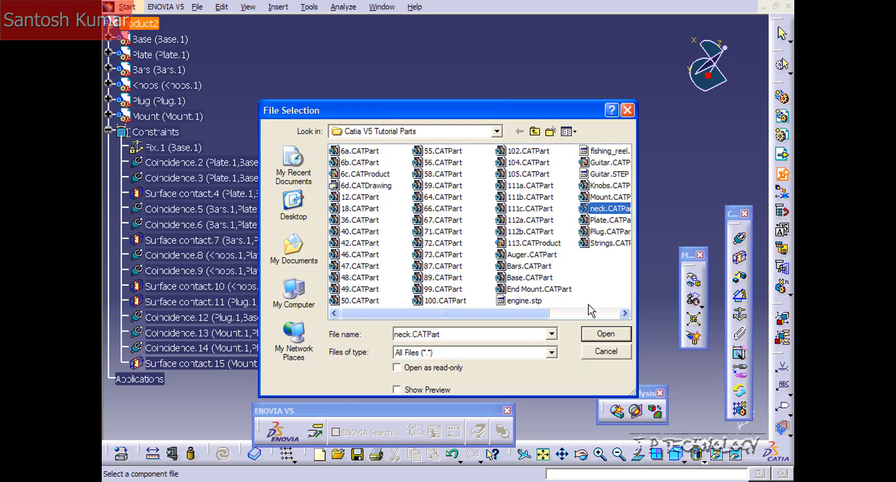
{"action": "left_click", "coordinate": [591, 335]}
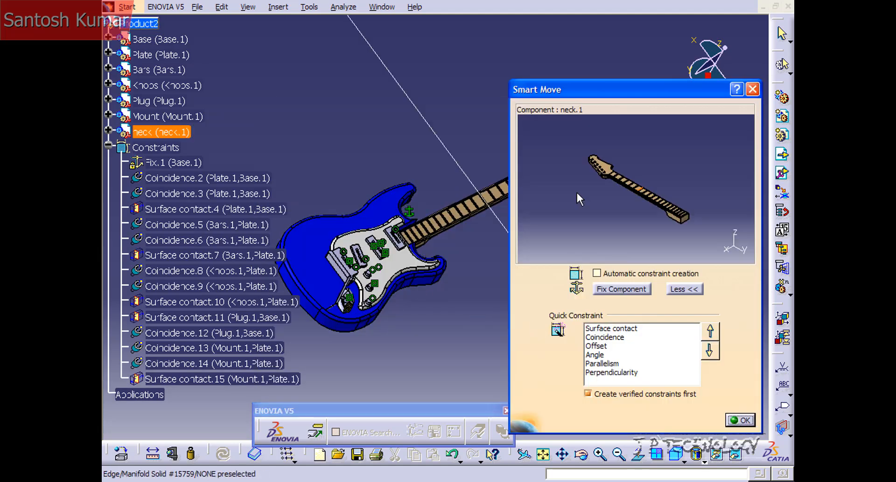
{"action": "left_click_drag", "start_coordinate": [656, 199], "coordinate": [644, 178]}
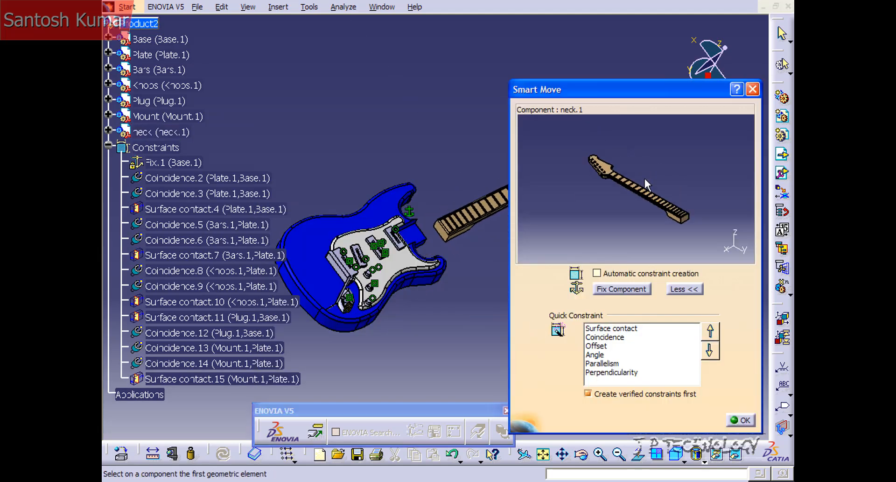
{"action": "left_click_drag", "start_coordinate": [675, 224], "coordinate": [680, 209]}
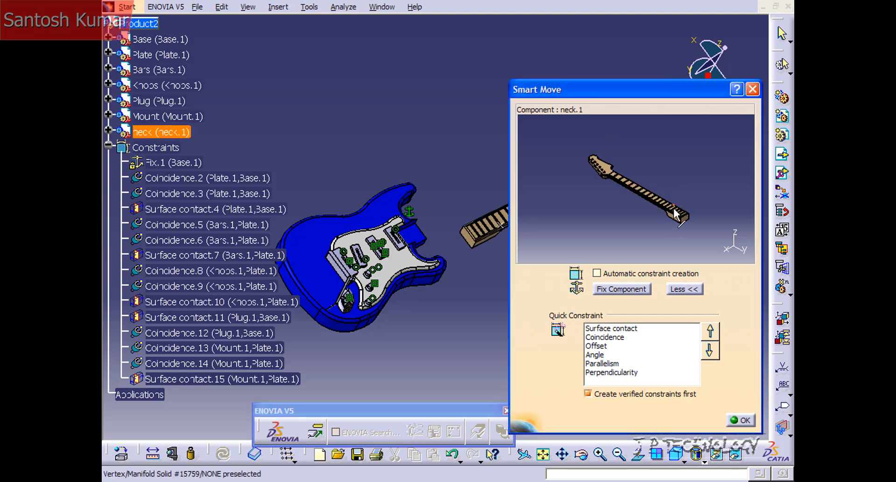
{"action": "left_click", "coordinate": [749, 419]}
Step: Try a surface contact constraint between the side wall of the base's neck pocket and the neck's side face, and update the assembly
{"action": "mouse_move", "coordinate": [549, 285]}
{"action": "middle_mouse_down"}
{"action": "mouse_move", "coordinate": [550, 306]}
{"action": "mouse_move", "coordinate": [539, 274]}
{"action": "mouse_move", "coordinate": [445, 286]}
{"action": "mouse_move", "coordinate": [551, 285]}
{"action": "middle_mouse_up"}
{"action": "middle_click_drag", "start_coordinate": [643, 251], "coordinate": [438, 289]}
{"action": "middle_click_drag", "start_coordinate": [417, 243], "coordinate": [411, 236]}
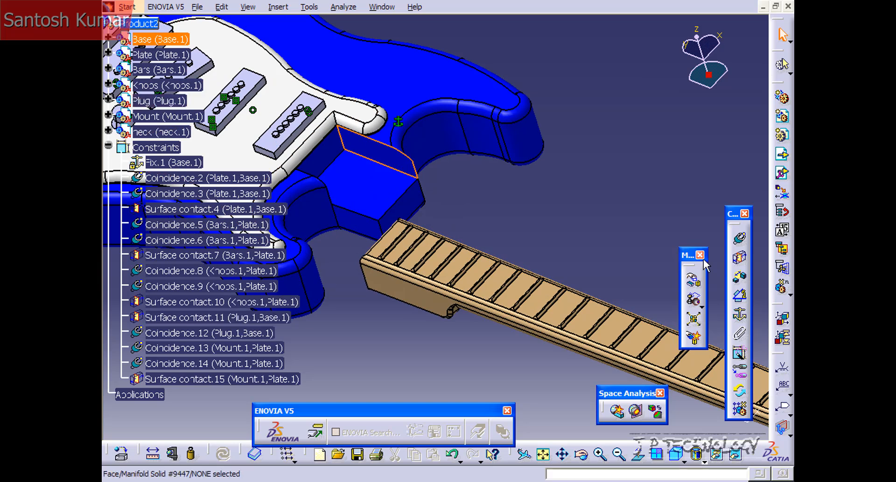
{"action": "left_click", "coordinate": [739, 257]}
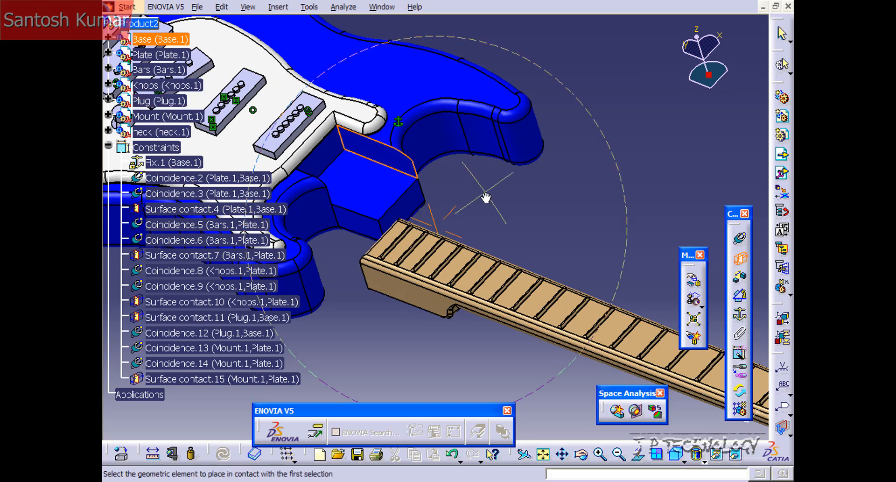
{"action": "middle_click_drag", "start_coordinate": [486, 197], "coordinate": [371, 298]}
{"action": "left_click", "coordinate": [366, 304]}
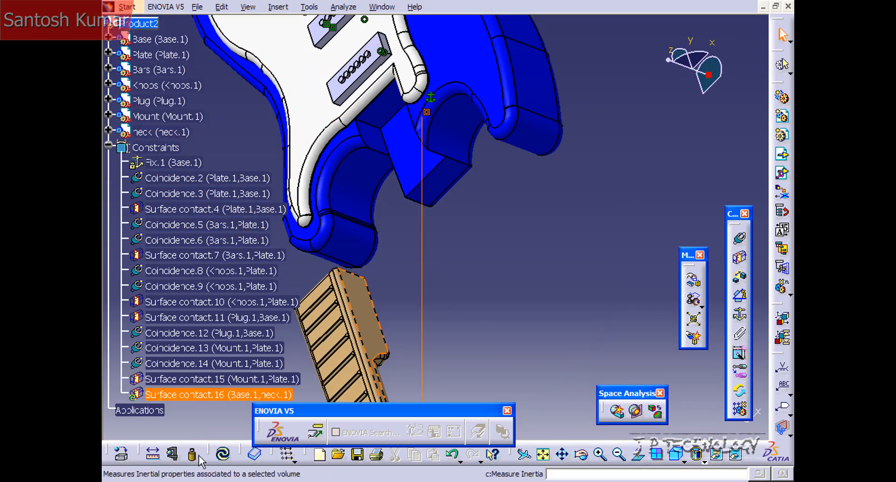
{"action": "middle_click_drag", "start_coordinate": [503, 295], "coordinate": [452, 215]}
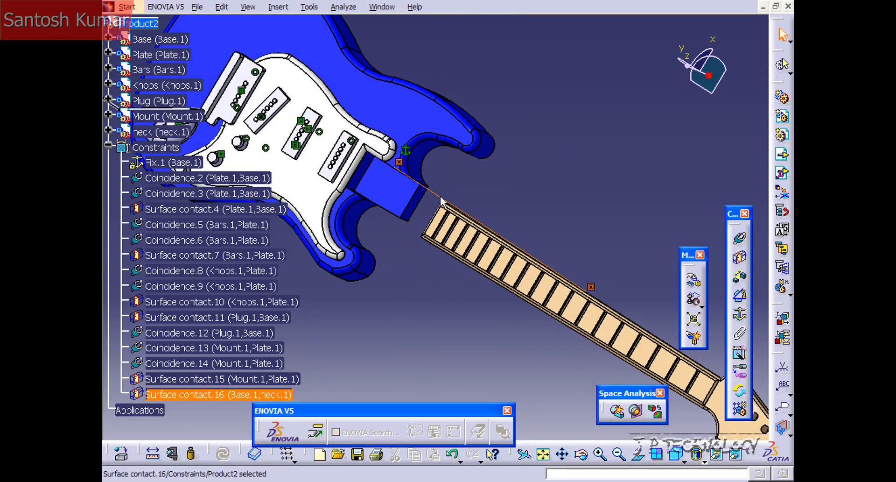
Step: Delete the surface contact constraint between the base and the neck
{"action": "left_click", "coordinate": [440, 198]}
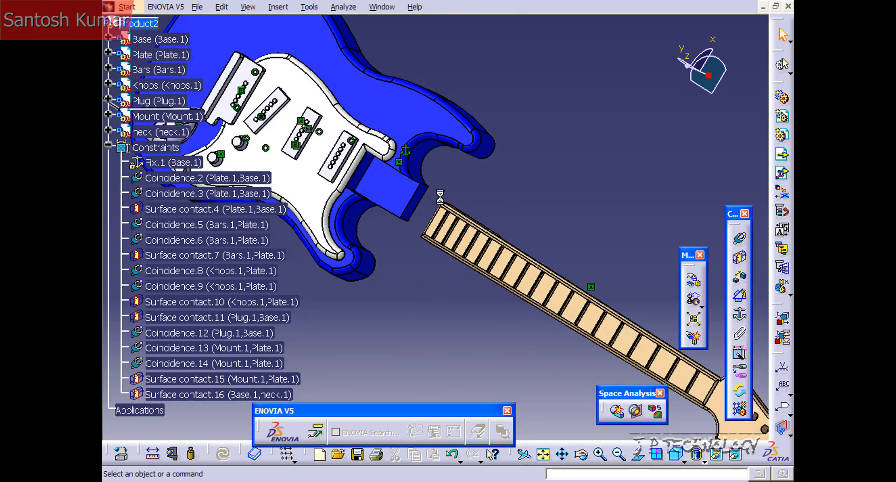
{"action": "left_click", "coordinate": [591, 287]}
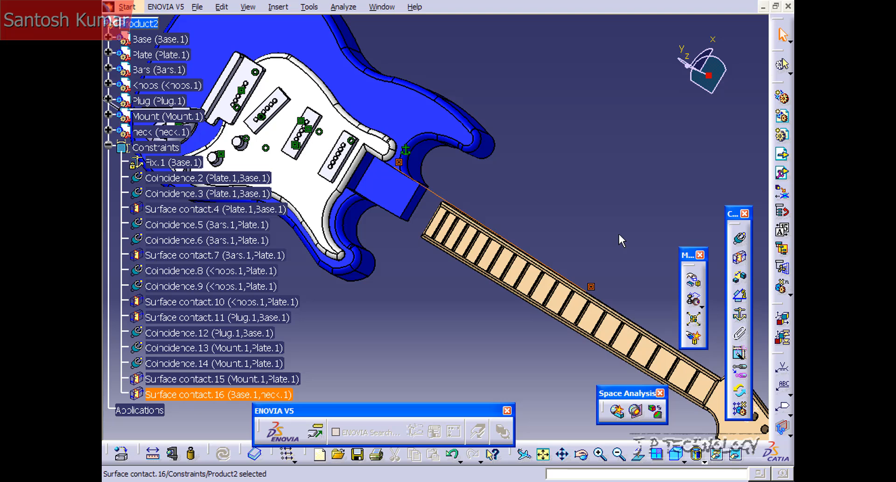
{"action": "key", "text": "Delete"}
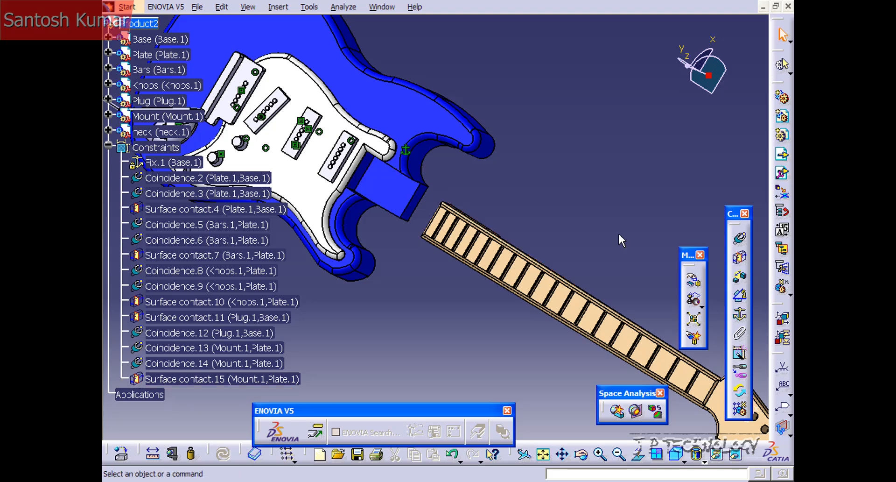
Step: Add a surface contact constraint between the end wall of the base's neck pocket and the neck's end face
{"action": "left_click", "coordinate": [740, 258]}
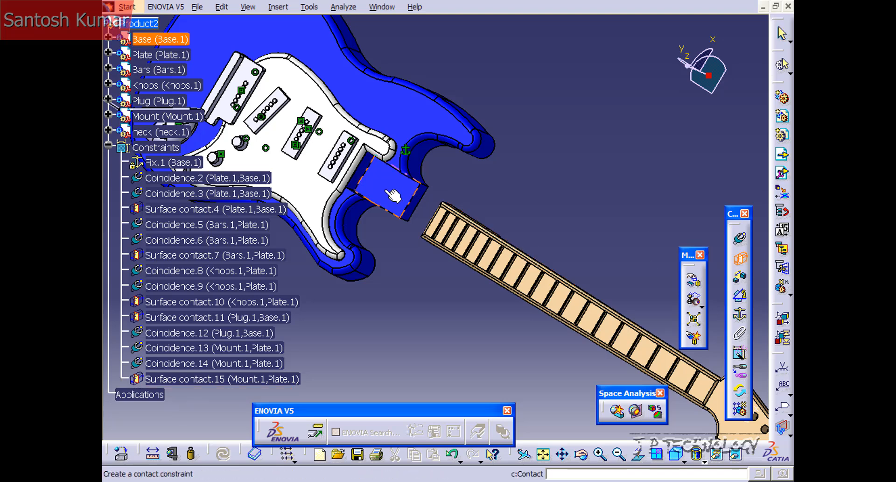
{"action": "middle_click_drag", "start_coordinate": [377, 191], "coordinate": [550, 214]}
{"action": "left_click", "coordinate": [328, 147]}
{"action": "left_click", "coordinate": [503, 228]}
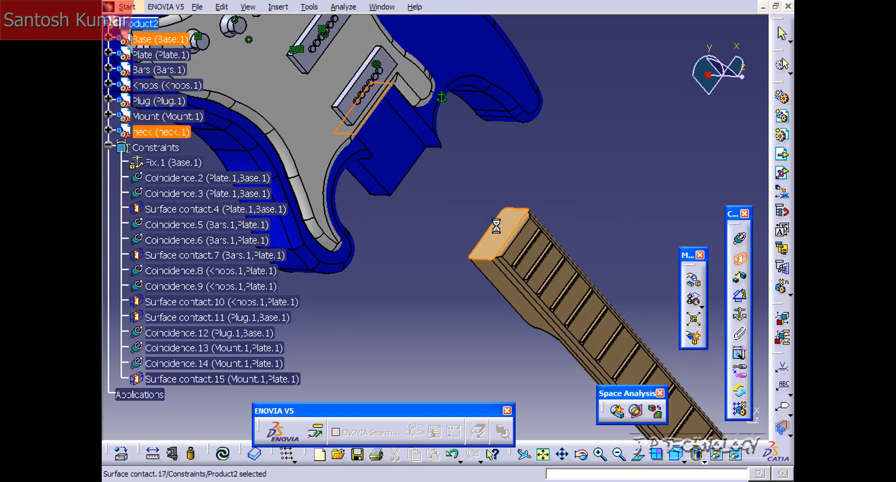
Step: Add a surface contact constraint between the neck pocket's floor and the underside of the neck's heel, and update the assembly
{"action": "left_click", "coordinate": [737, 255]}
{"action": "left_click", "coordinate": [398, 163]}
{"action": "middle_click_drag", "start_coordinate": [449, 210], "coordinate": [517, 260]}
{"action": "left_click", "coordinate": [466, 298]}
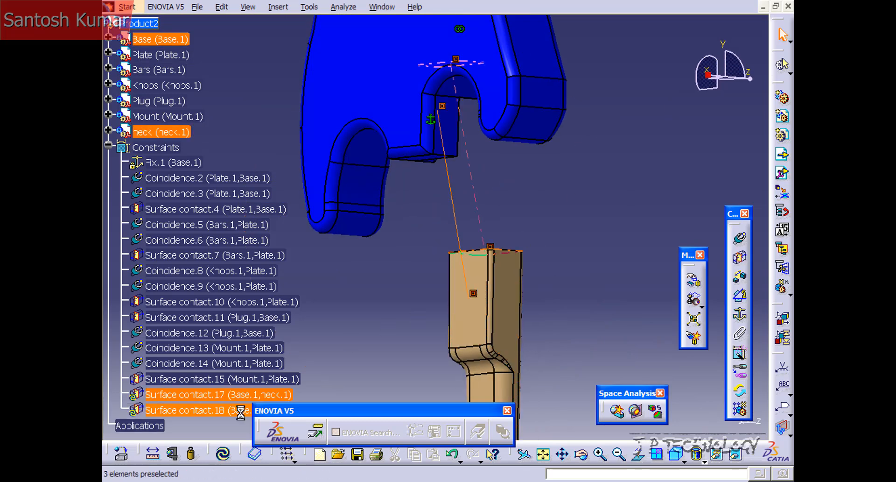
{"action": "left_click", "coordinate": [226, 453]}
{"action": "middle_click_drag", "start_coordinate": [492, 260], "coordinate": [350, 199]}
{"action": "middle_click_drag", "start_coordinate": [352, 205], "coordinate": [381, 267]}
{"action": "middle_click_drag", "start_coordinate": [370, 236], "coordinate": [653, 314]}
{"action": "middle_click_drag", "start_coordinate": [512, 305], "coordinate": [305, 168]}
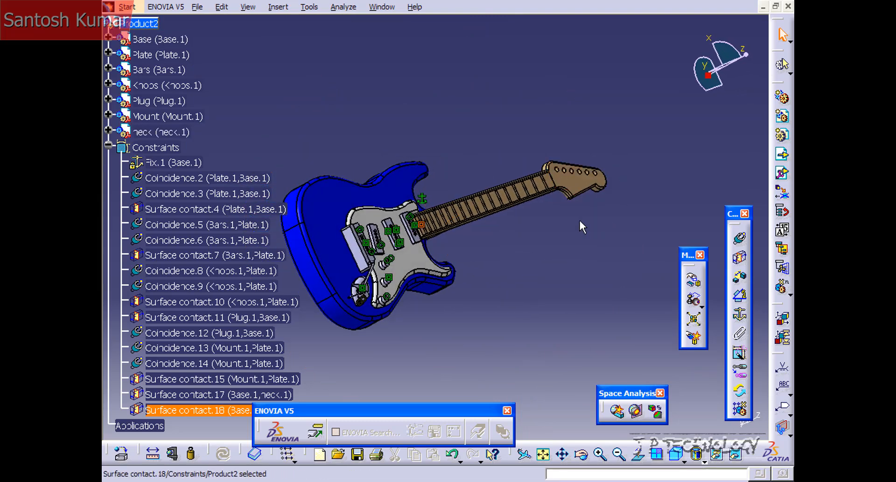
Step: Insert the existing part End Mount.CATPart with positioning, placing it beside the neck's headstock
{"action": "left_click", "coordinate": [279, 7]}
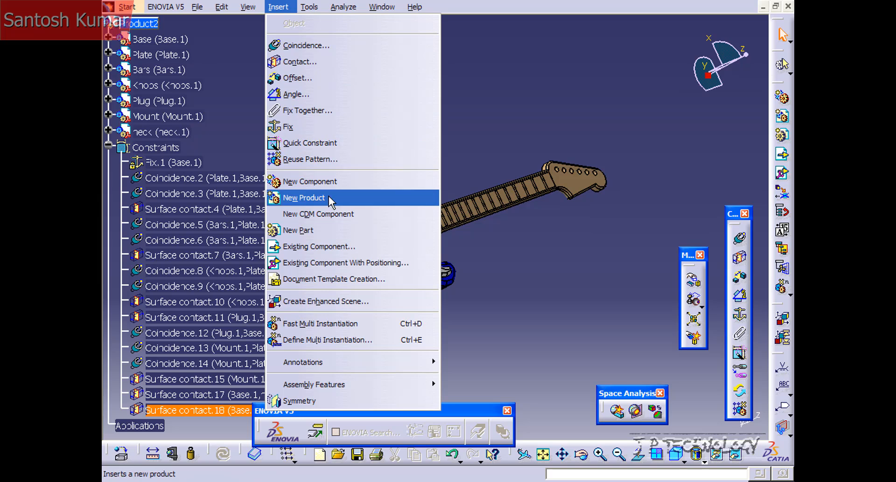
{"action": "left_click", "coordinate": [324, 262]}
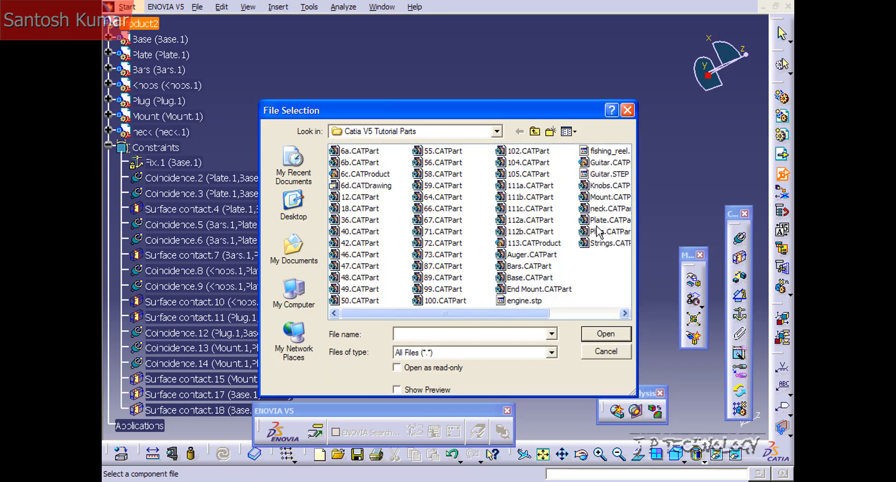
{"action": "left_click", "coordinate": [524, 289]}
{"action": "left_click", "coordinate": [611, 332]}
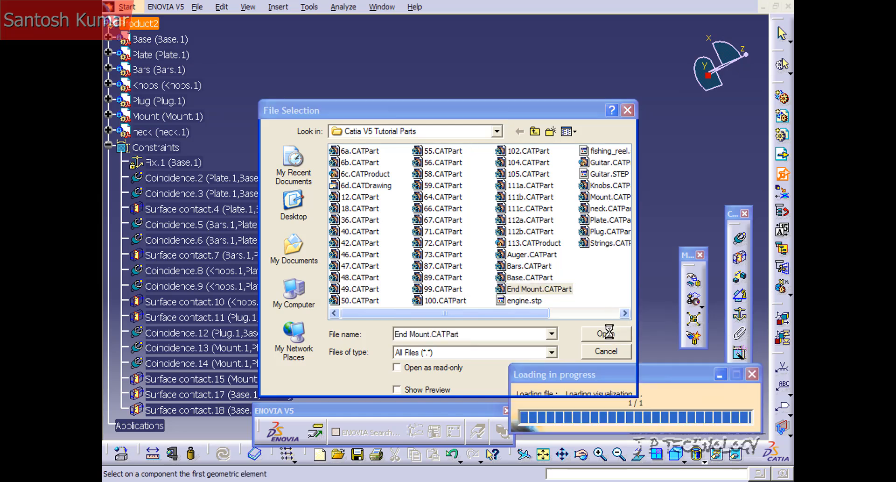
{"action": "middle_click_drag", "start_coordinate": [304, 199], "coordinate": [528, 257]}
{"action": "left_click_drag", "start_coordinate": [634, 193], "coordinate": [660, 147]}
{"action": "left_click", "coordinate": [741, 420]}
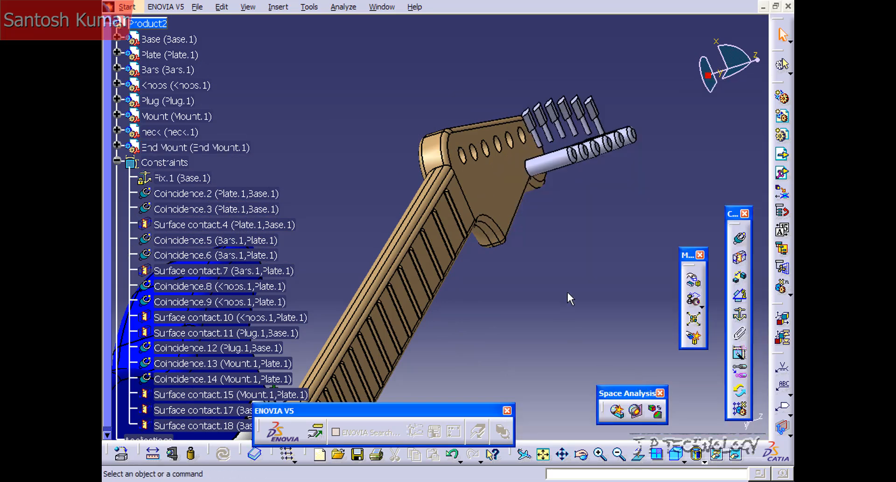
Step: Add a coincidence constraint between the End Mount's first peg axis and the headstock hole nearest the fretboard
{"action": "middle_click_drag", "start_coordinate": [564, 234], "coordinate": [494, 289]}
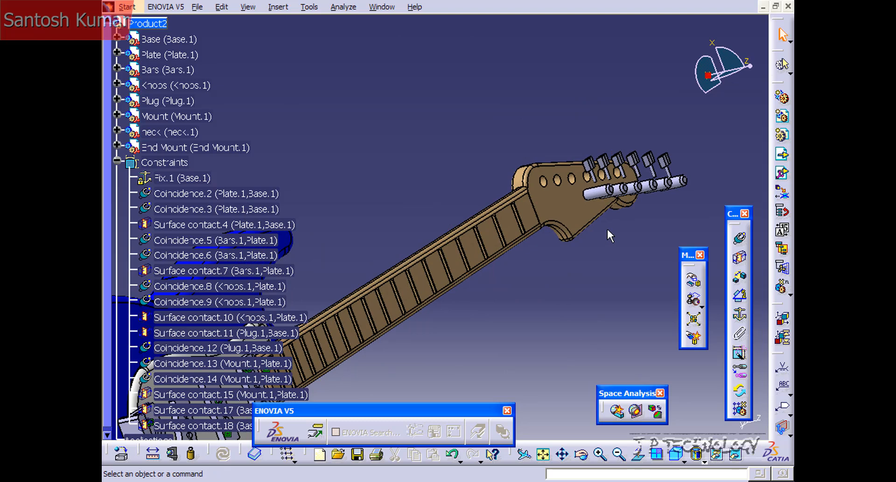
{"action": "left_click", "coordinate": [740, 238]}
{"action": "left_click", "coordinate": [600, 193]}
{"action": "middle_click_drag", "start_coordinate": [543, 213], "coordinate": [413, 250]}
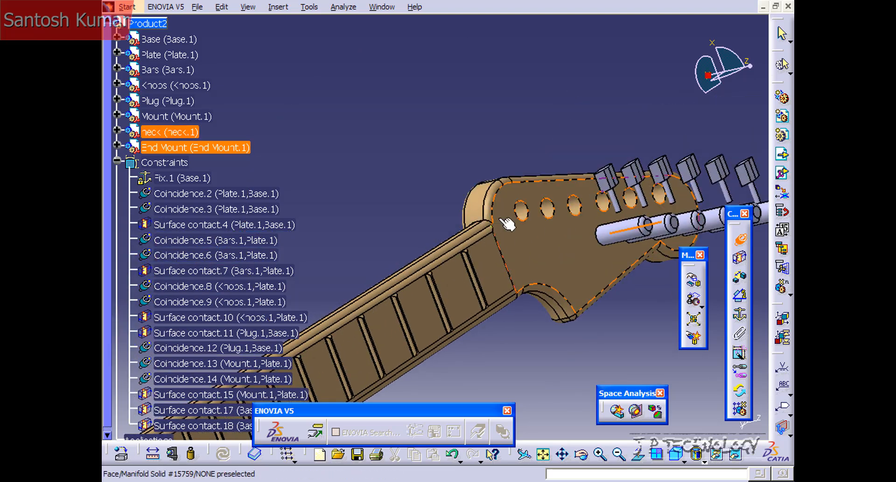
{"action": "left_click", "coordinate": [522, 211]}
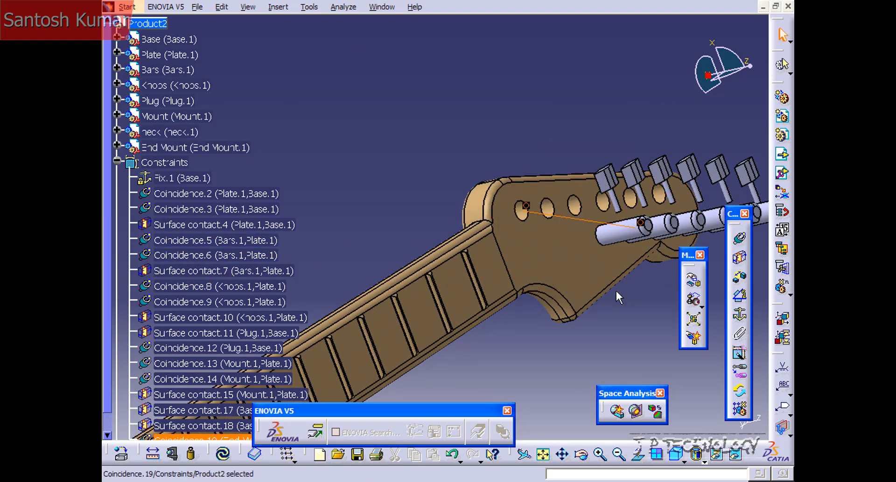
Step: Add a coincidence constraint between the End Mount's last peg axis and the headstock's outermost hole, and update the assembly
{"action": "middle_click", "coordinate": [611, 266]}
{"action": "left_click", "coordinate": [737, 235]}
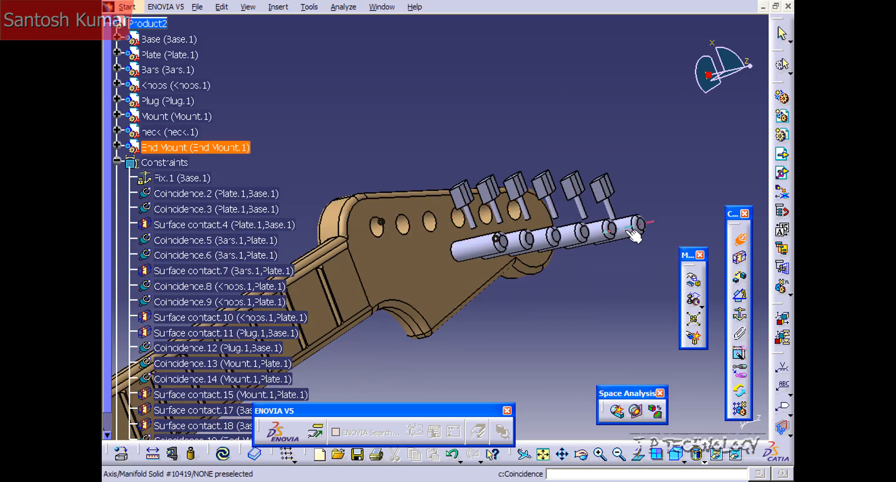
{"action": "left_click", "coordinate": [623, 226]}
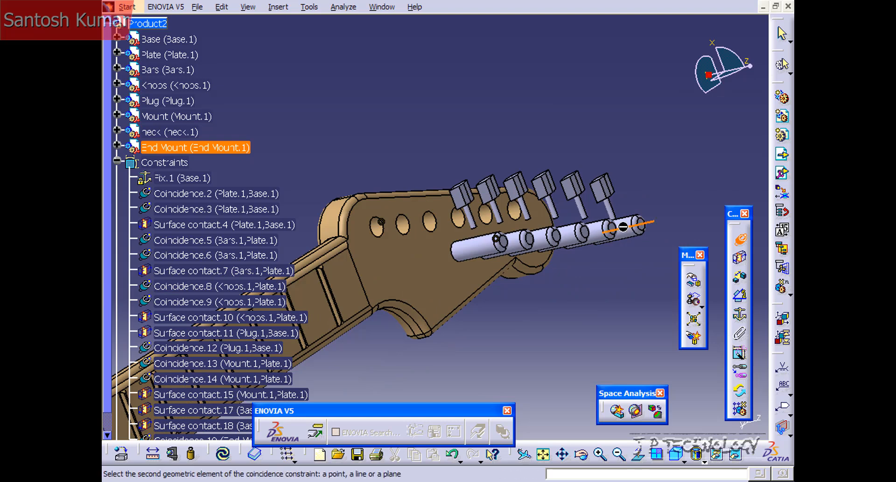
{"action": "left_click", "coordinate": [513, 212]}
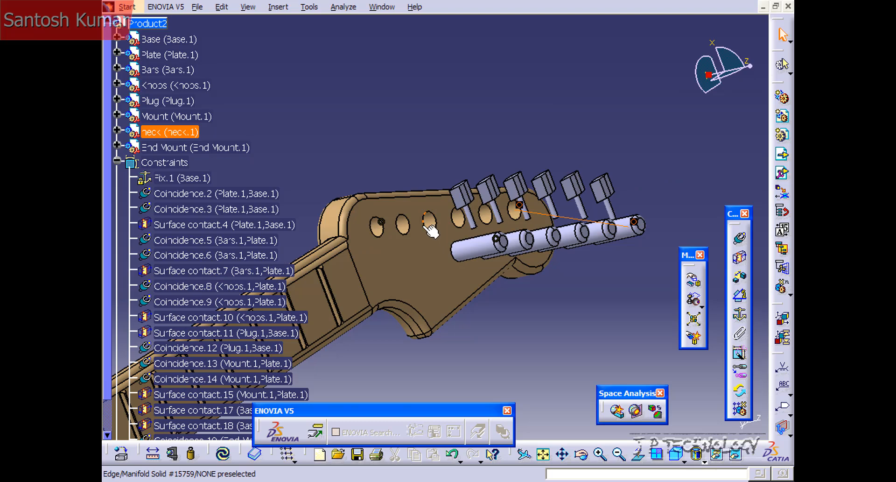
{"action": "left_click", "coordinate": [224, 454]}
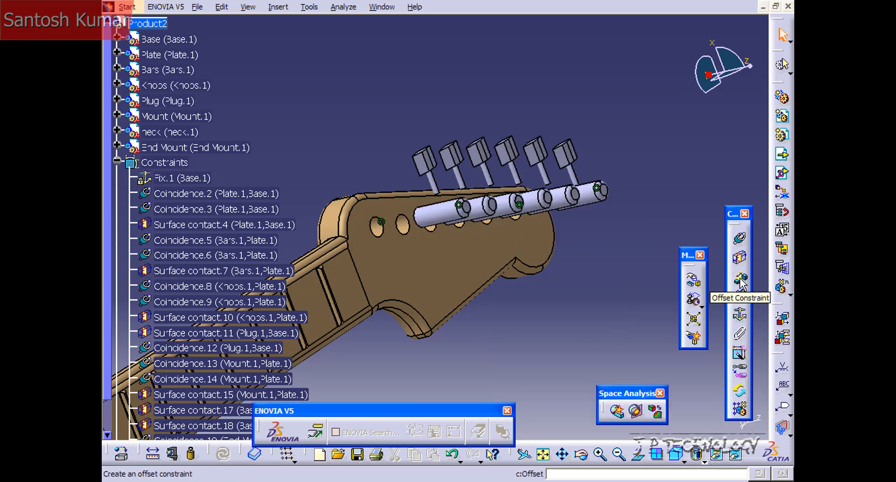
Step: Add a 10 mm offset constraint between the End Mount's flat face and the back face of the headstock
{"action": "left_click", "coordinate": [741, 282]}
{"action": "middle_click_drag", "start_coordinate": [452, 266], "coordinate": [528, 254]}
{"action": "left_click", "coordinate": [532, 254]}
{"action": "left_click", "coordinate": [449, 306]}
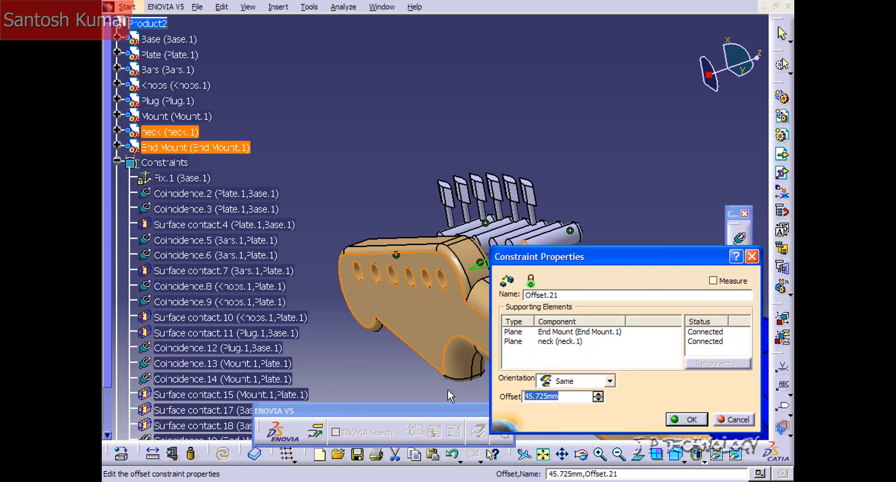
{"action": "type", "text": "10"}
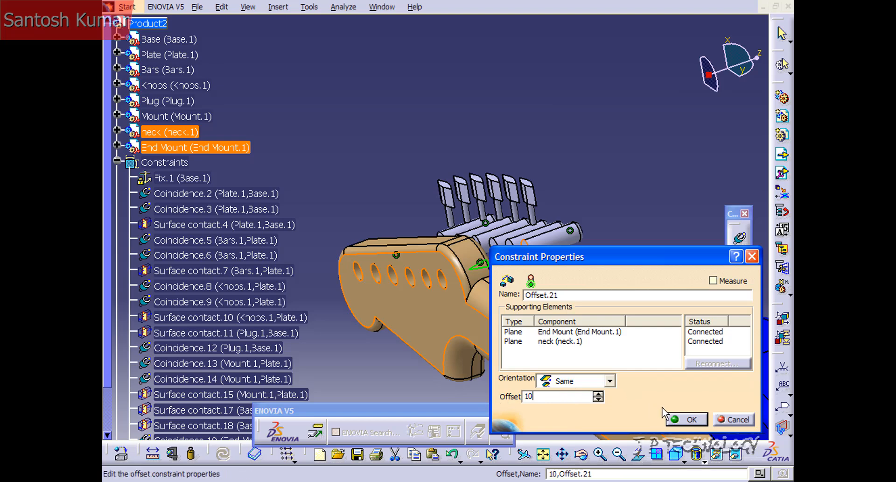
{"action": "left_click", "coordinate": [673, 417]}
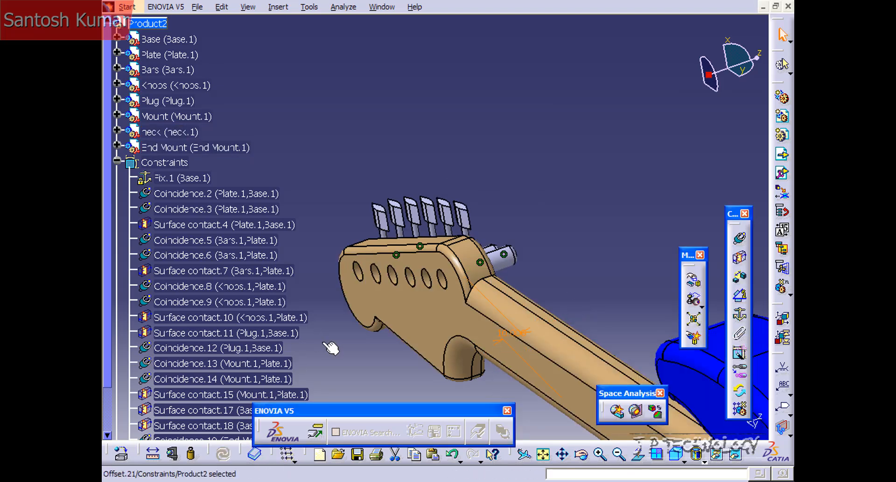
Step: Set the offset between the End Mount and the neck to 0 and update the assembly
{"action": "middle_click_drag", "start_coordinate": [592, 245], "coordinate": [527, 293]}
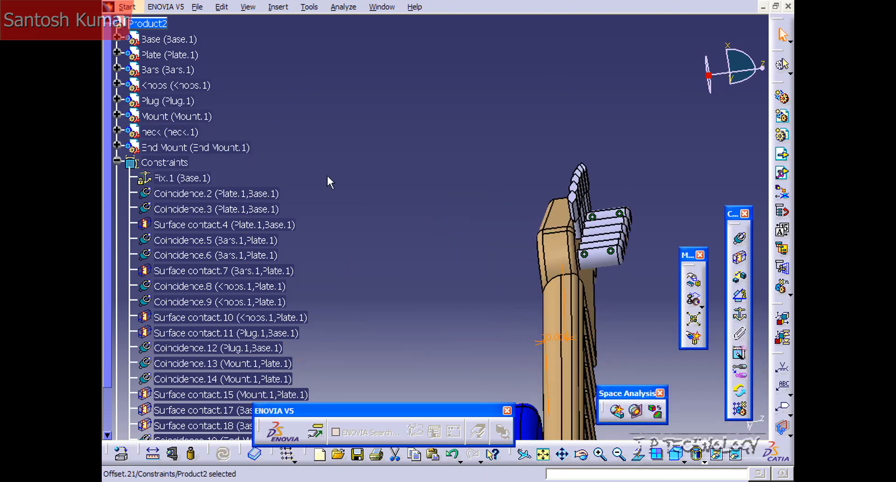
{"action": "scroll", "coordinate": [112, 144], "scroll_direction": "down", "scroll_amount": 5}
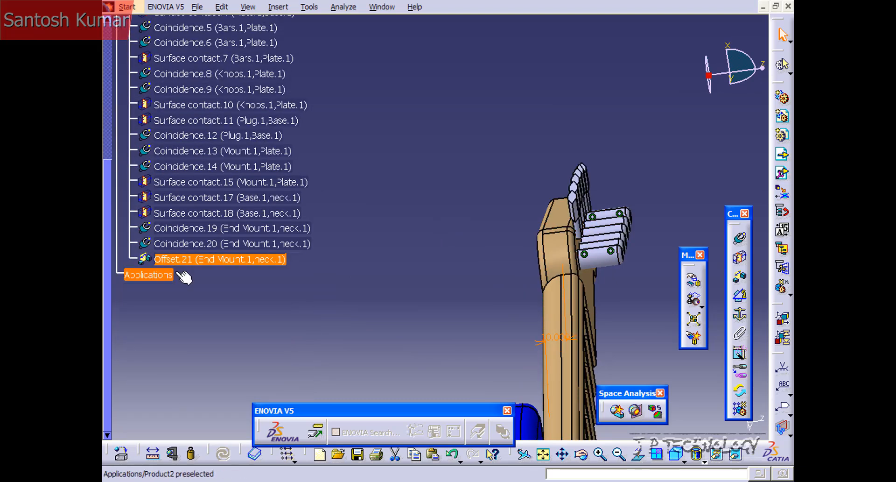
{"action": "double_click", "coordinate": [189, 260]}
{"action": "type", "text": "0"}
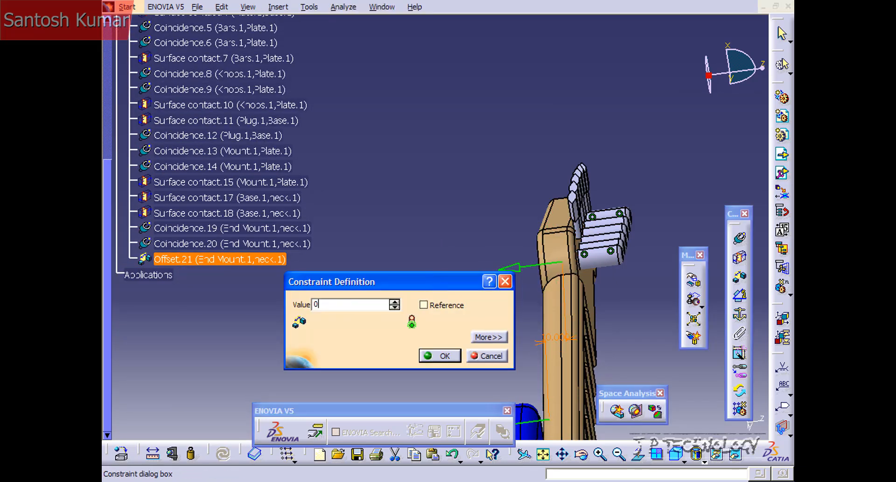
{"action": "left_click", "coordinate": [444, 355]}
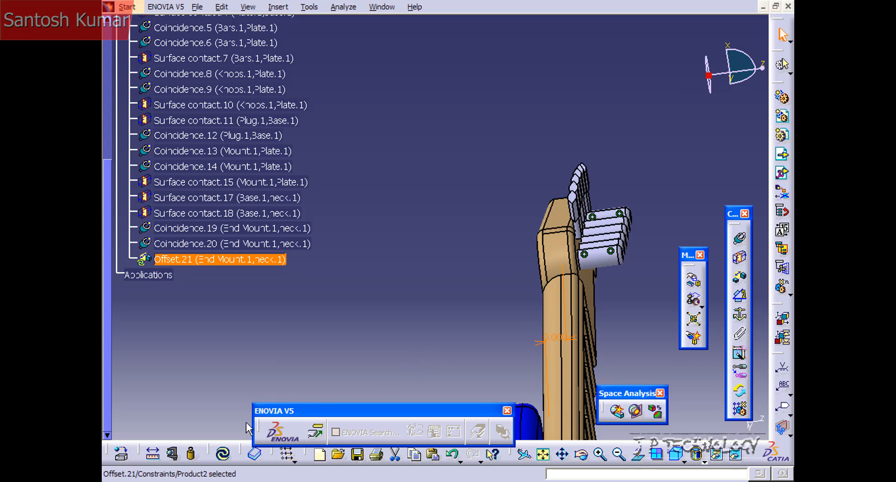
{"action": "left_click", "coordinate": [224, 453]}
{"action": "middle_click_drag", "start_coordinate": [380, 326], "coordinate": [391, 282]}
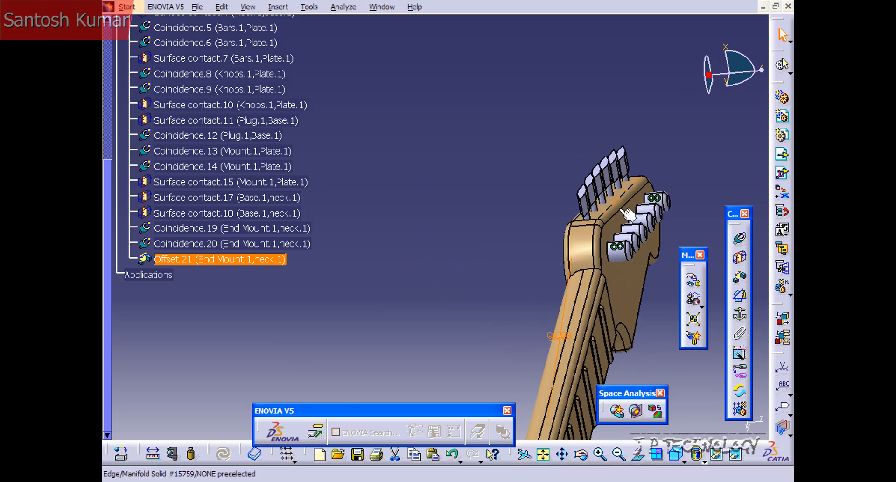
Step: Insert the existing part Strings.CATPart with positioning
{"action": "mouse_move", "coordinate": [536, 230]}
{"action": "middle_mouse_down"}
{"action": "mouse_move", "coordinate": [540, 266]}
{"action": "mouse_move", "coordinate": [479, 270]}
{"action": "mouse_move", "coordinate": [434, 246]}
{"action": "mouse_move", "coordinate": [472, 306]}
{"action": "mouse_move", "coordinate": [530, 200]}
{"action": "mouse_move", "coordinate": [498, 266]}
{"action": "mouse_move", "coordinate": [467, 244]}
{"action": "mouse_move", "coordinate": [522, 256]}
{"action": "mouse_move", "coordinate": [536, 327]}
{"action": "middle_mouse_up"}
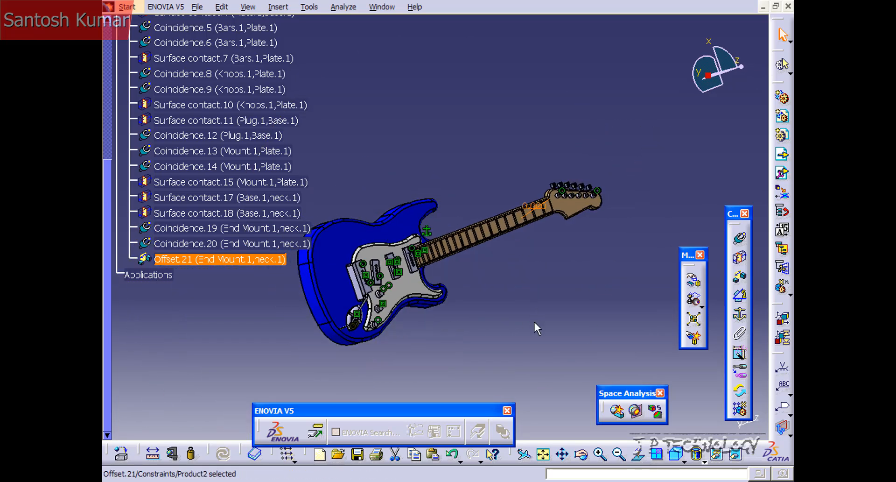
{"action": "left_click", "coordinate": [278, 7]}
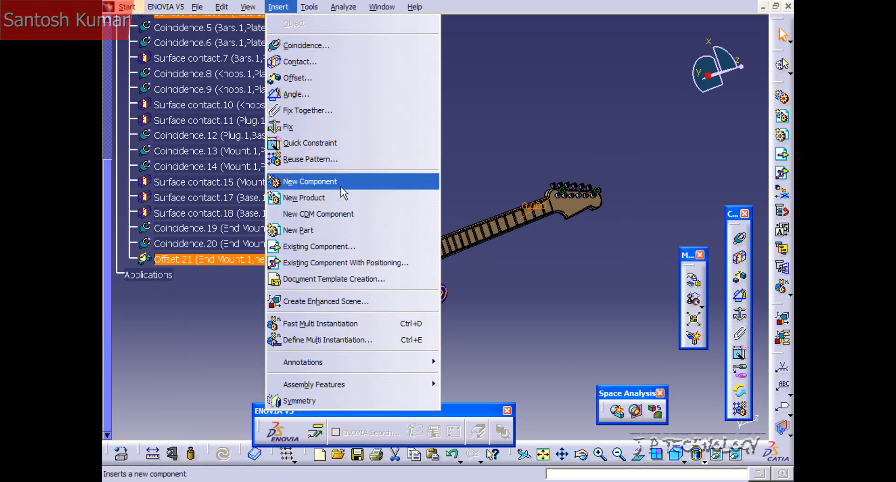
{"action": "left_click", "coordinate": [346, 262]}
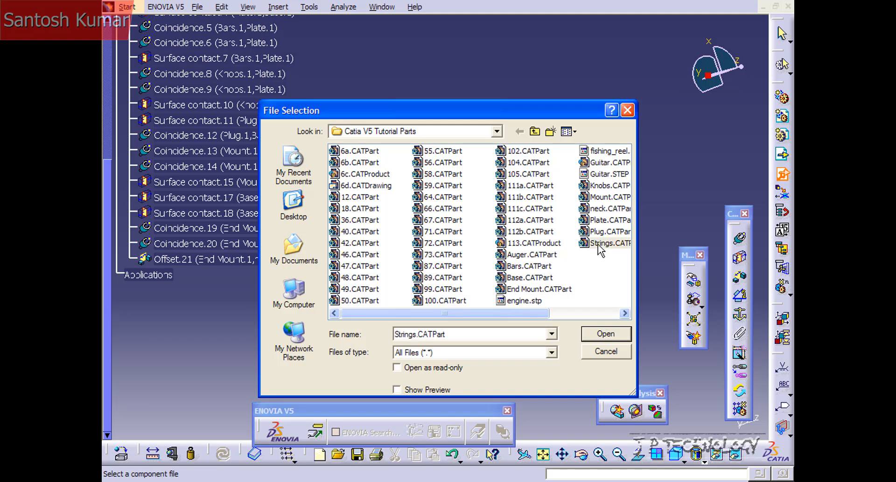
{"action": "left_click", "coordinate": [601, 331]}
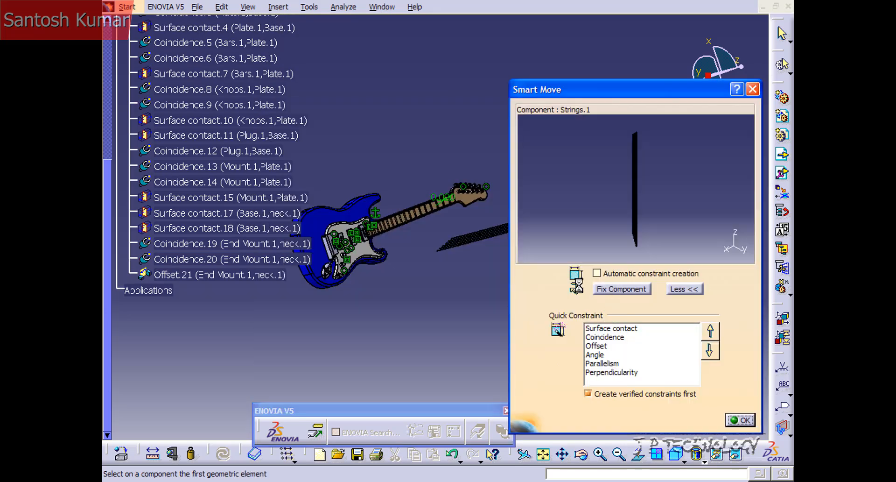
{"action": "left_click", "coordinate": [741, 419]}
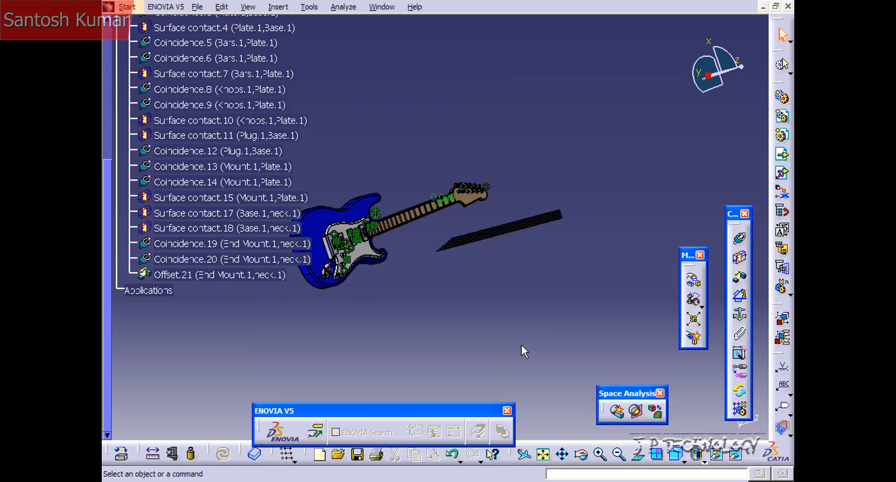
Step: Add a surface contact constraint between the end face of a string and the inner wall of the mount, and update the assembly
{"action": "middle_click_drag", "start_coordinate": [484, 297], "coordinate": [428, 275]}
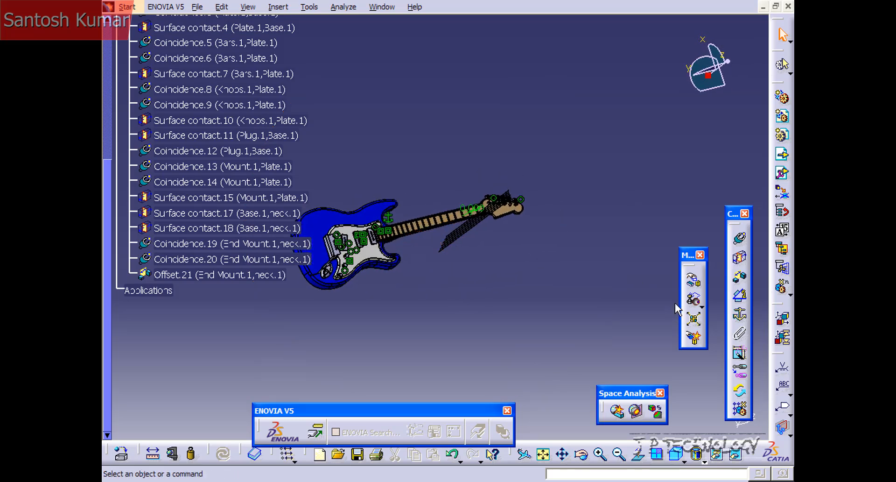
{"action": "left_click", "coordinate": [739, 257]}
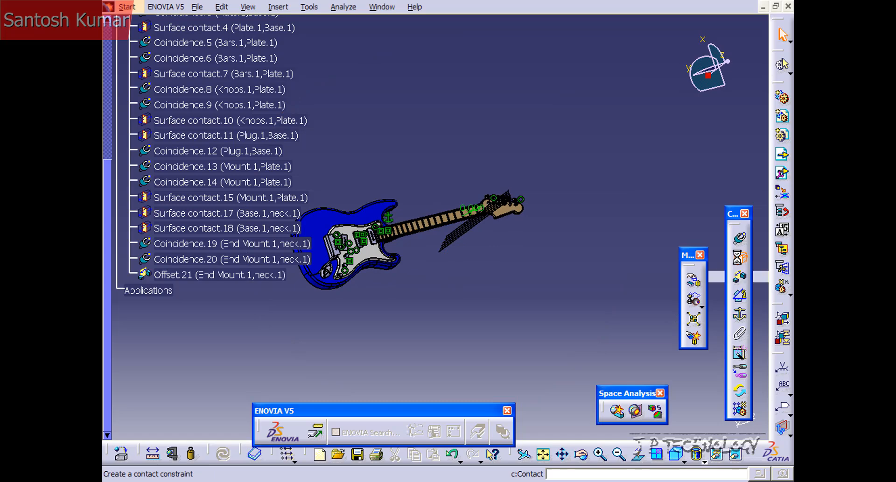
{"action": "middle_click_drag", "start_coordinate": [510, 319], "coordinate": [436, 236]}
{"action": "middle_click_drag", "start_coordinate": [566, 361], "coordinate": [514, 258]}
{"action": "middle_click_drag", "start_coordinate": [496, 309], "coordinate": [497, 200]}
{"action": "middle_click_drag", "start_coordinate": [598, 326], "coordinate": [438, 149]}
{"action": "left_click", "coordinate": [621, 263]}
{"action": "middle_click_drag", "start_coordinate": [499, 185], "coordinate": [462, 300]}
{"action": "middle_click_drag", "start_coordinate": [406, 232], "coordinate": [454, 317]}
{"action": "middle_click_drag", "start_coordinate": [385, 290], "coordinate": [396, 149]}
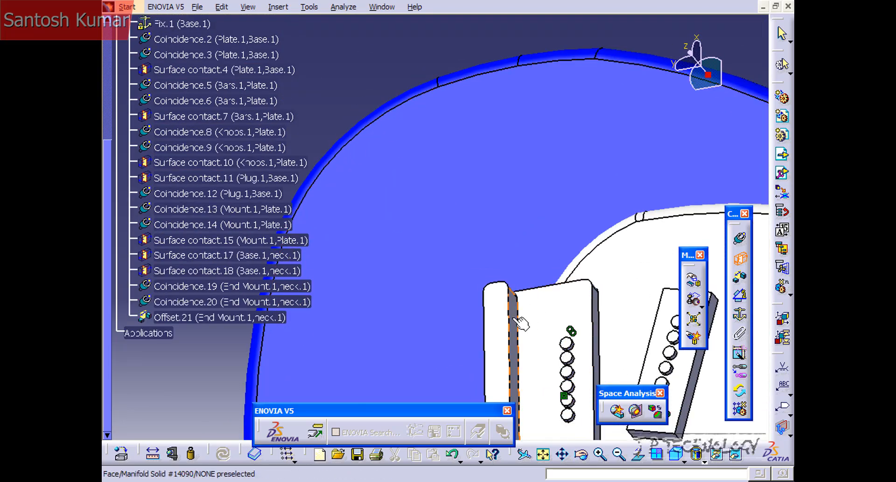
{"action": "left_click", "coordinate": [515, 316]}
{"action": "left_click", "coordinate": [315, 428]}
Step: Add a line contact constraint between a string's cylindrical surface and the first small cylinder on the mount, and update the assembly
{"action": "middle_click_drag", "start_coordinate": [410, 232], "coordinate": [625, 345]}
{"action": "middle_click_drag", "start_coordinate": [564, 330], "coordinate": [486, 366]}
{"action": "left_click", "coordinate": [740, 258]}
{"action": "middle_click_drag", "start_coordinate": [458, 321], "coordinate": [527, 266]}
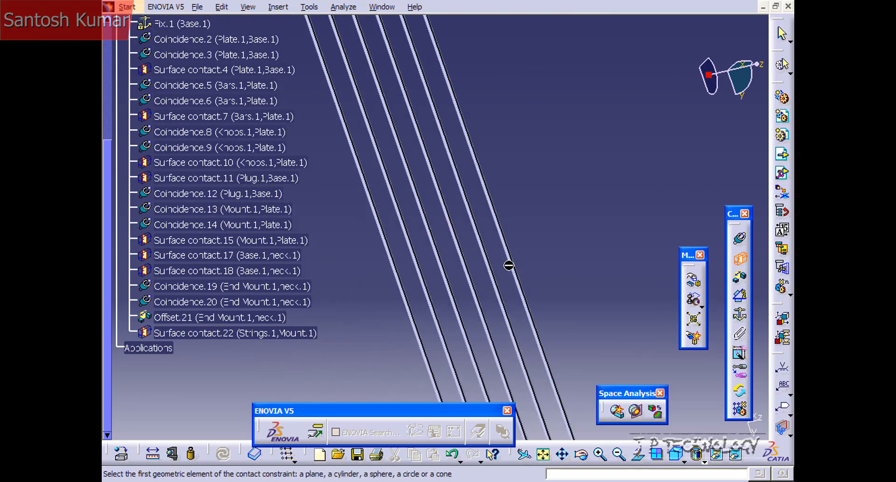
{"action": "middle_click_drag", "start_coordinate": [507, 311], "coordinate": [272, 223]}
{"action": "left_click", "coordinate": [608, 237]}
{"action": "middle_click_drag", "start_coordinate": [380, 210], "coordinate": [515, 308]}
{"action": "middle_click_drag", "start_coordinate": [490, 261], "coordinate": [394, 227]}
{"action": "middle_click_drag", "start_coordinate": [388, 257], "coordinate": [511, 79]}
{"action": "left_click", "coordinate": [370, 322]}
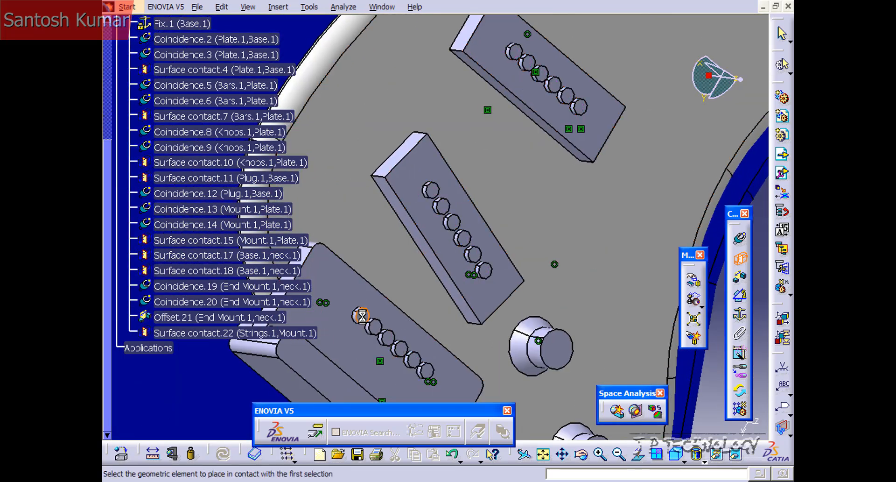
{"action": "left_click", "coordinate": [686, 419]}
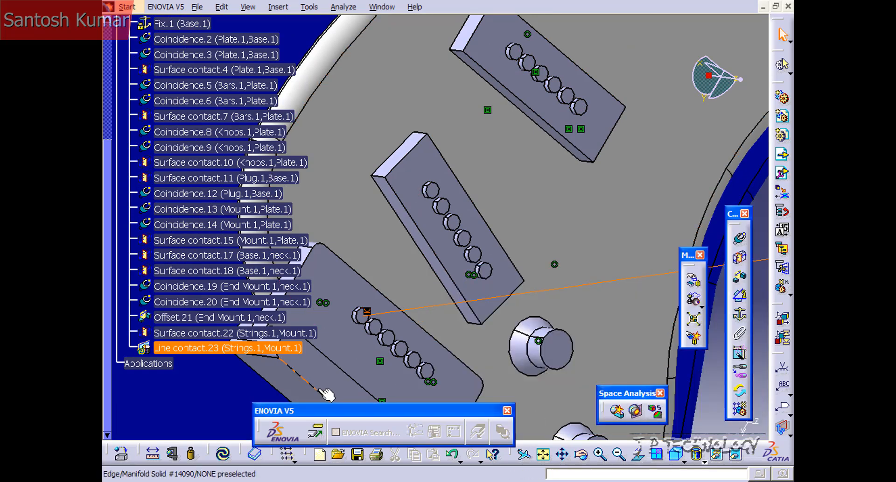
{"action": "left_click", "coordinate": [223, 453]}
Step: Add a -20 mm offset constraint between the outer string's axis and the mount's side face, and update the assembly
{"action": "middle_click_drag", "start_coordinate": [488, 176], "coordinate": [510, 100]}
{"action": "middle_click", "coordinate": [525, 341]}
{"action": "middle_click_drag", "start_coordinate": [525, 369], "coordinate": [479, 184]}
{"action": "left_click", "coordinate": [739, 276]}
{"action": "middle_click_drag", "start_coordinate": [581, 330], "coordinate": [491, 204]}
{"action": "middle_click_drag", "start_coordinate": [590, 184], "coordinate": [422, 165]}
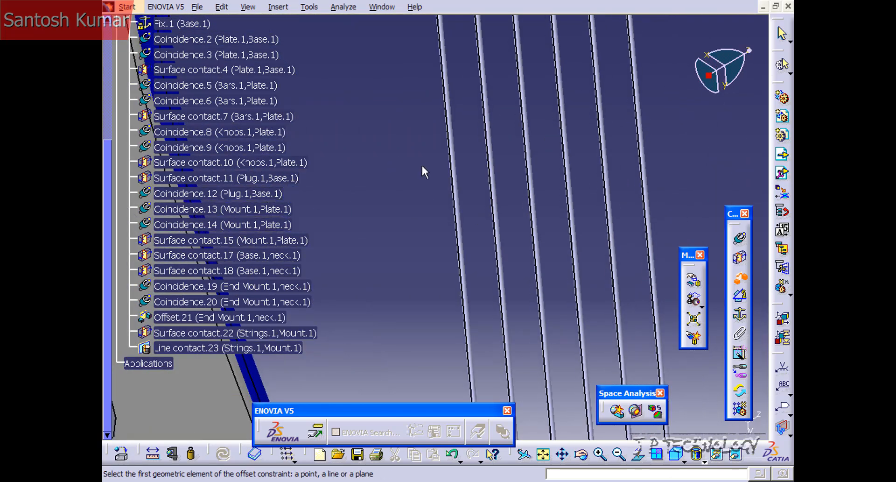
{"action": "left_click", "coordinate": [468, 240]}
{"action": "middle_click_drag", "start_coordinate": [384, 200], "coordinate": [402, 283]}
{"action": "left_click", "coordinate": [399, 275]}
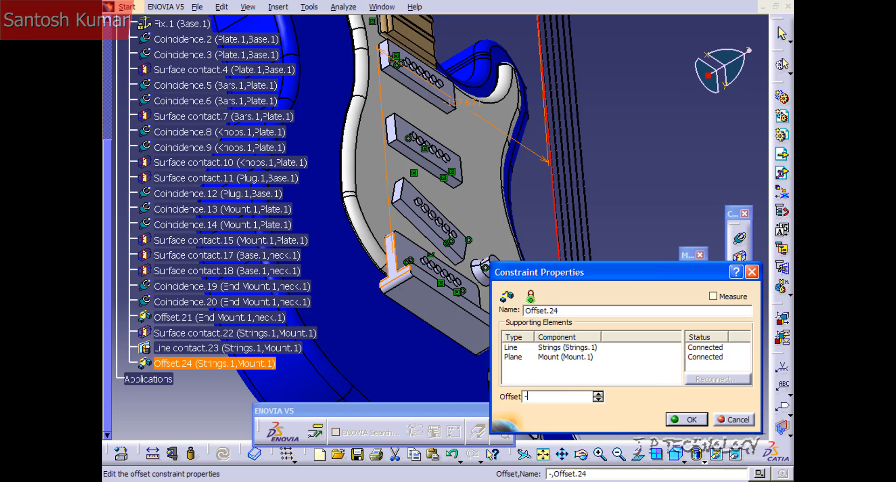
{"action": "left_click", "coordinate": [677, 419]}
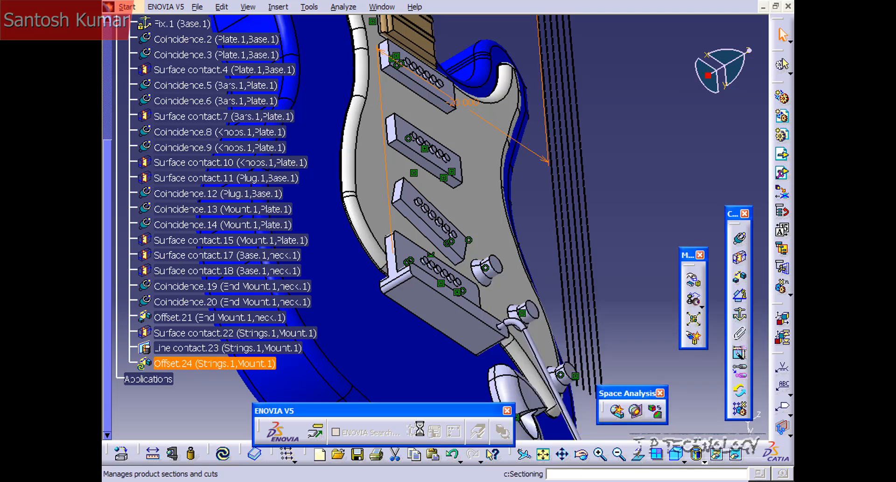
{"action": "left_click", "coordinate": [223, 453]}
Step: Set the offset constraint between the strings and the mount to -30 mm and update the assembly
{"action": "middle_click_drag", "start_coordinate": [452, 196], "coordinate": [444, 226]}
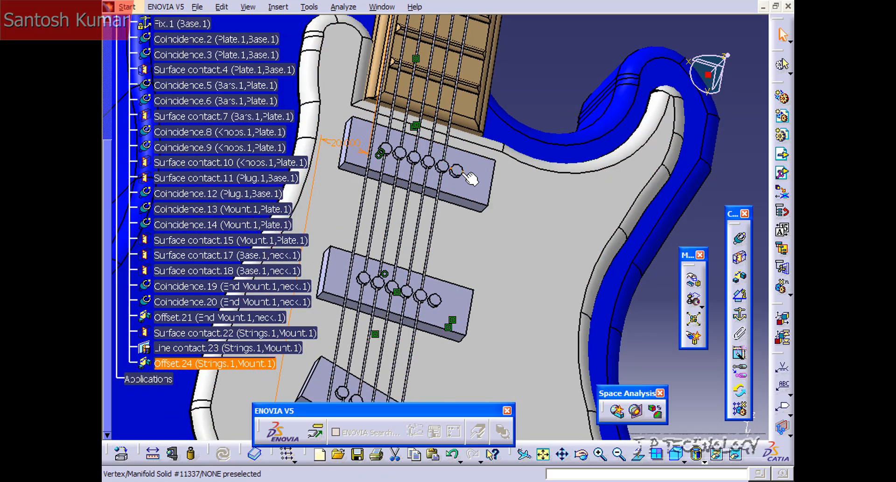
{"action": "double_click", "coordinate": [192, 365]}
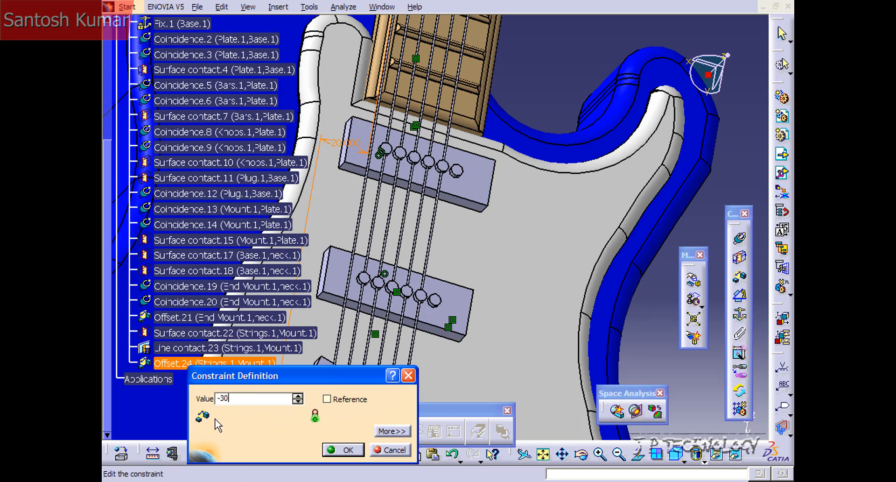
{"action": "left_click", "coordinate": [329, 450]}
{"action": "left_click", "coordinate": [227, 453]}
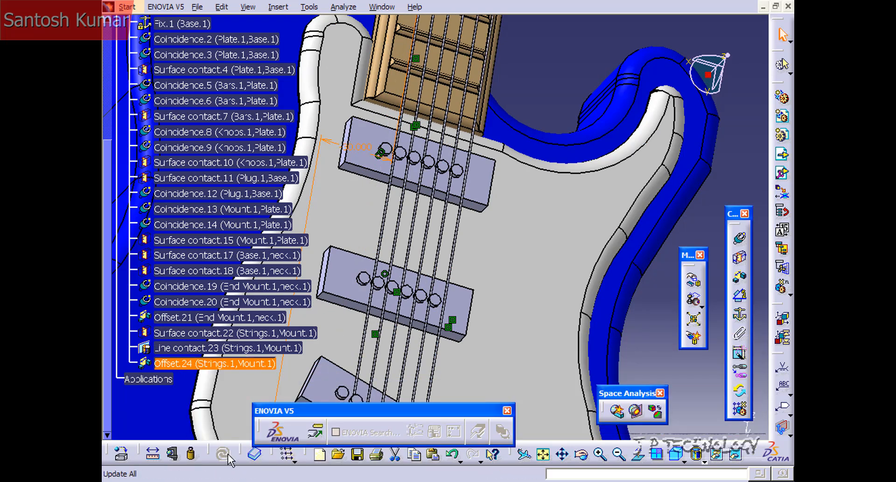
Step: Change the strings-to-mount offset to -25 mm and update the assembly
{"action": "double_click", "coordinate": [204, 364]}
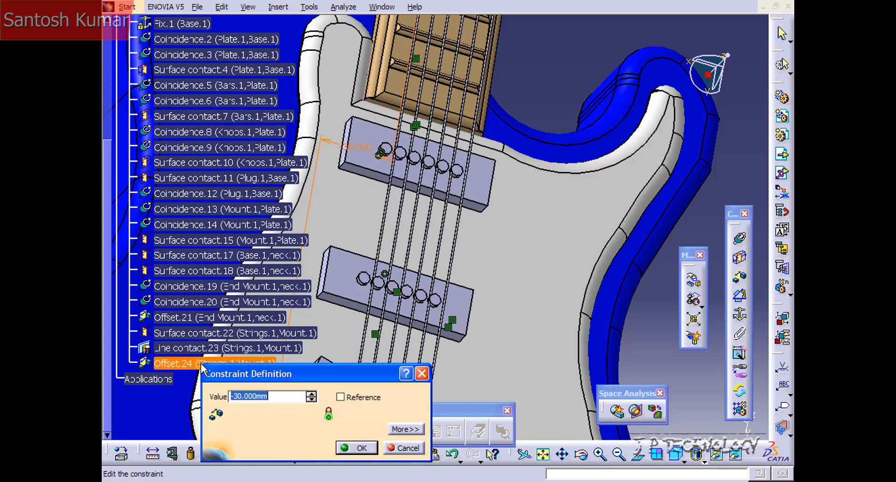
{"action": "left_click", "coordinate": [356, 444]}
{"action": "left_click", "coordinate": [225, 453]}
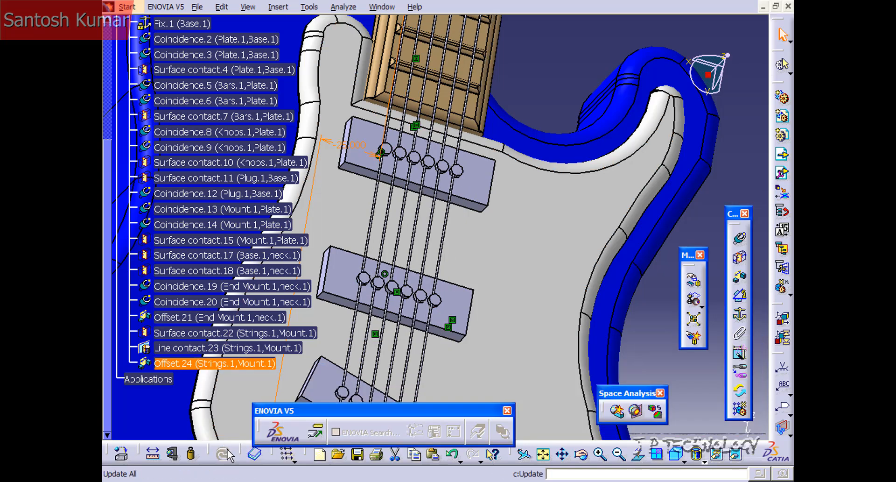
Step: Fine-tune the offset between the strings and the mount to -26 mm and update the assembly
{"action": "double_click", "coordinate": [179, 364]}
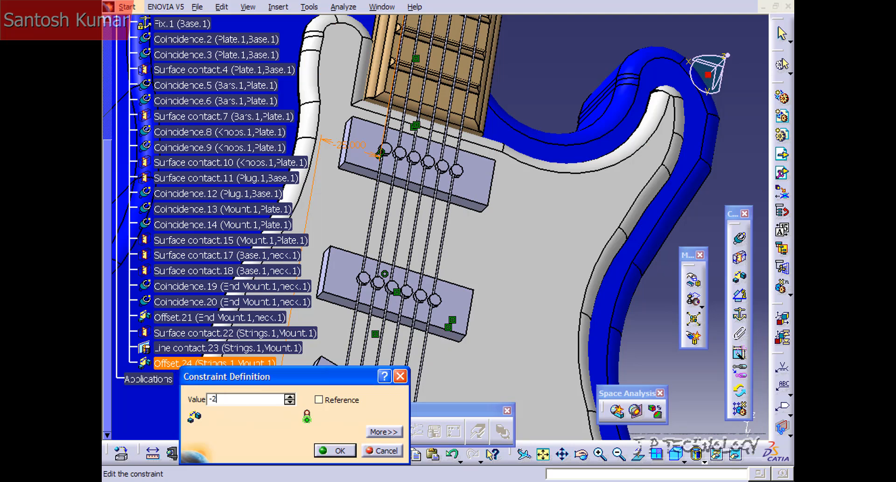
{"action": "type", "text": "-26"}
{"action": "left_click", "coordinate": [335, 450]}
{"action": "left_click", "coordinate": [222, 453]}
Step: Examine the strings' alignment along the neck, the complete guitar from several angles, and the list of parts and constraints
{"action": "mouse_move", "coordinate": [345, 231]}
{"action": "middle_mouse_down"}
{"action": "mouse_move", "coordinate": [369, 227]}
{"action": "mouse_move", "coordinate": [347, 430]}
{"action": "middle_mouse_up"}
{"action": "middle_click_drag", "start_coordinate": [366, 223], "coordinate": [357, 427]}
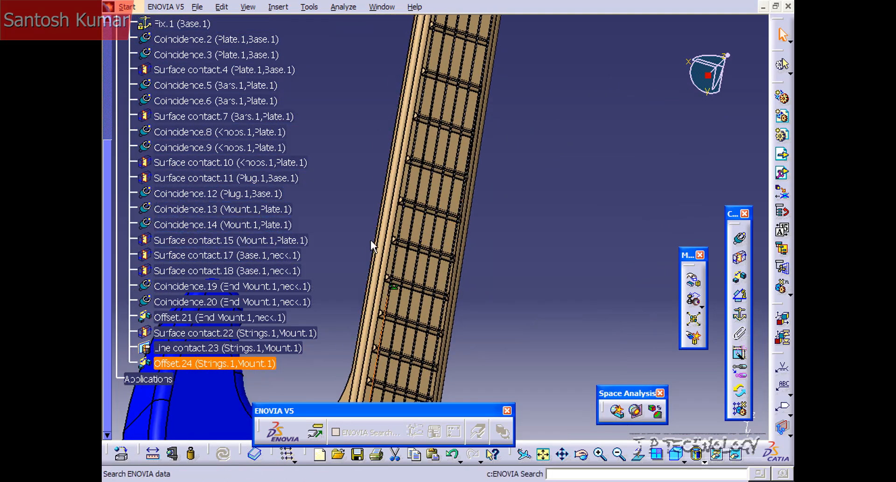
{"action": "middle_click_drag", "start_coordinate": [371, 246], "coordinate": [357, 366]}
{"action": "mouse_move", "coordinate": [381, 294]}
{"action": "middle_mouse_down"}
{"action": "mouse_move", "coordinate": [366, 304]}
{"action": "mouse_move", "coordinate": [424, 208]}
{"action": "mouse_move", "coordinate": [468, 272]}
{"action": "mouse_move", "coordinate": [462, 266]}
{"action": "middle_mouse_up"}
{"action": "middle_click_drag", "start_coordinate": [466, 230], "coordinate": [431, 329]}
{"action": "scroll", "coordinate": [411, 369], "scroll_direction": "down", "scroll_amount": 1}
{"action": "middle_click_drag", "start_coordinate": [411, 368], "coordinate": [436, 223]}
{"action": "middle_click_drag", "start_coordinate": [459, 374], "coordinate": [402, 328]}
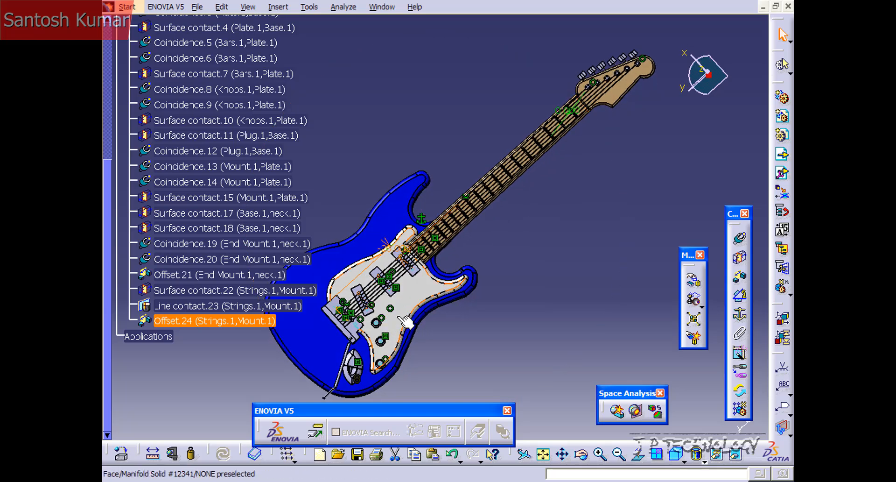
{"action": "middle_click_drag", "start_coordinate": [536, 176], "coordinate": [483, 297]}
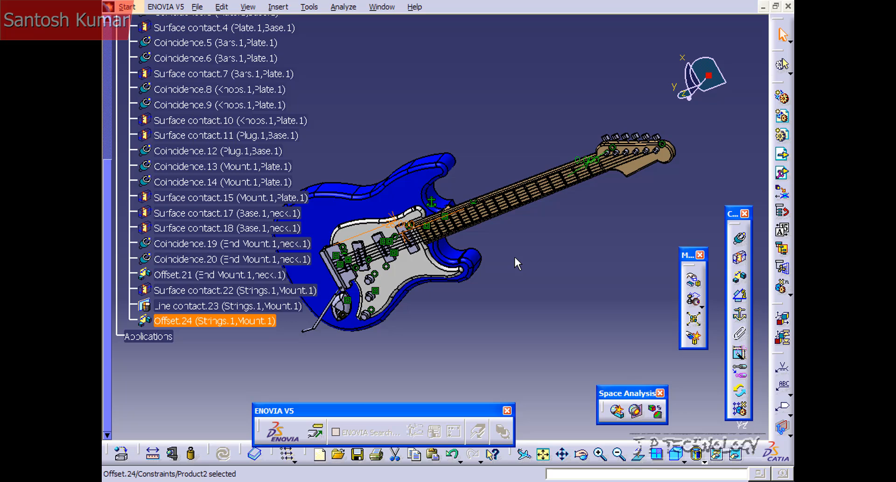
{"action": "middle_click_drag", "start_coordinate": [486, 146], "coordinate": [469, 103]}
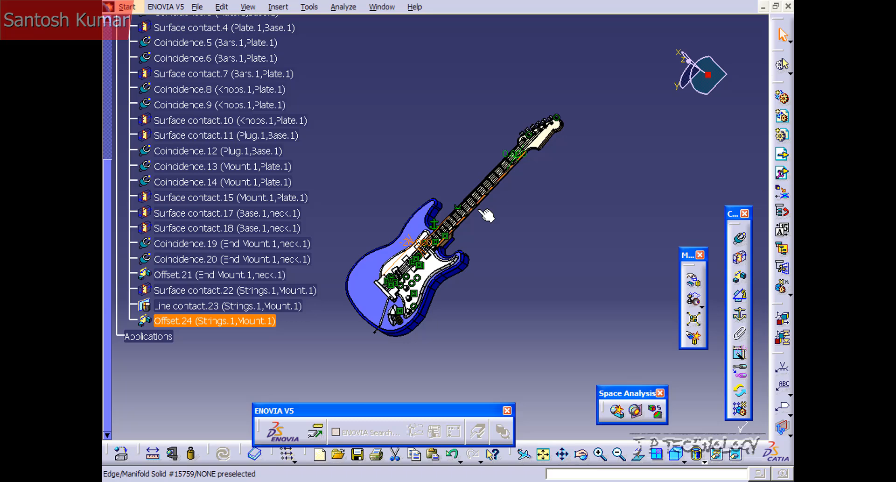
{"action": "scroll", "coordinate": [145, 196], "scroll_direction": "up", "scroll_amount": 5}
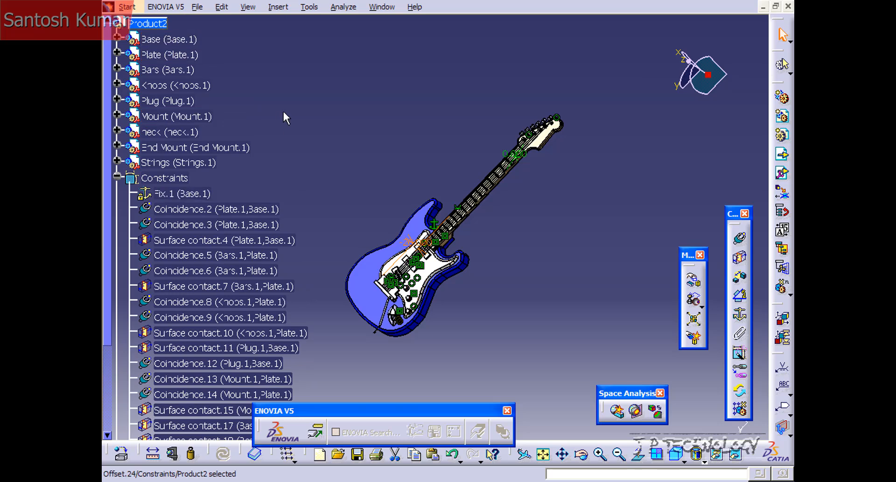
{"action": "scroll", "coordinate": [284, 112], "scroll_direction": "up", "scroll_amount": 1}
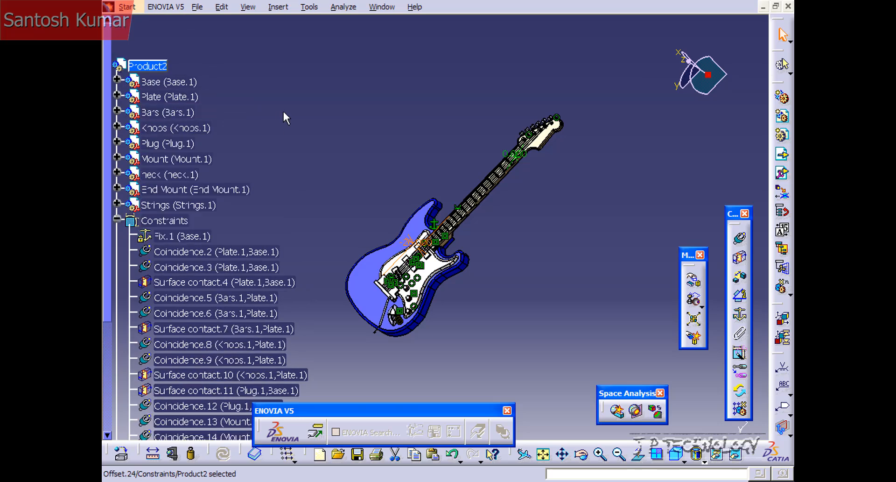